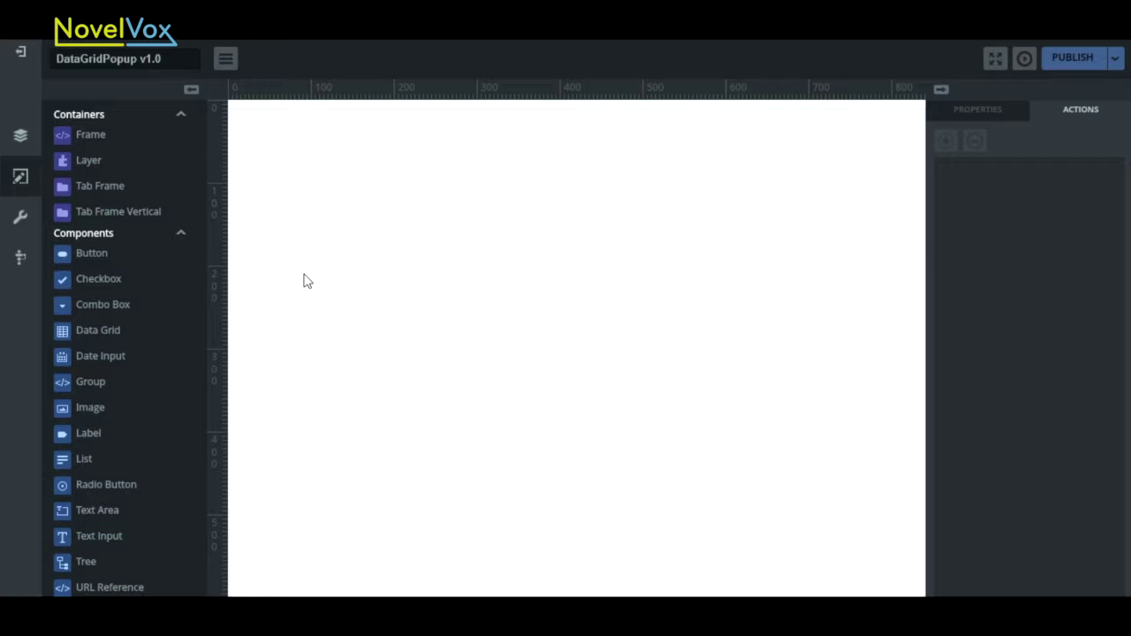
Place a button near the canvas top at about X 346, Y 48 and a data grid about 709 by 310 below it.
{"action": "left_click_drag", "start_coordinate": [85, 254], "coordinate": [520, 136]}
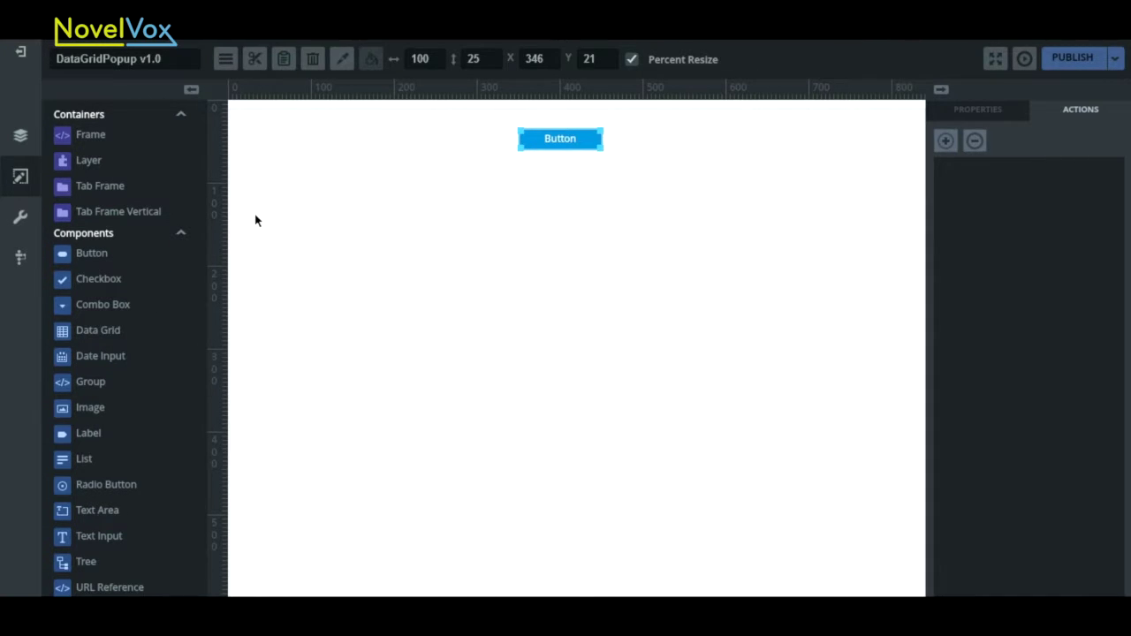
{"action": "left_click_drag", "start_coordinate": [256, 218], "coordinate": [258, 208]}
{"action": "left_click_drag", "start_coordinate": [381, 290], "coordinate": [846, 463]}
{"action": "left_click", "coordinate": [583, 143]}
{"action": "left_click_drag", "start_coordinate": [584, 144], "coordinate": [582, 165]}
Set the button's label to "Load data" and its component ID to "Loaddata".
{"action": "left_click", "coordinate": [973, 108]}
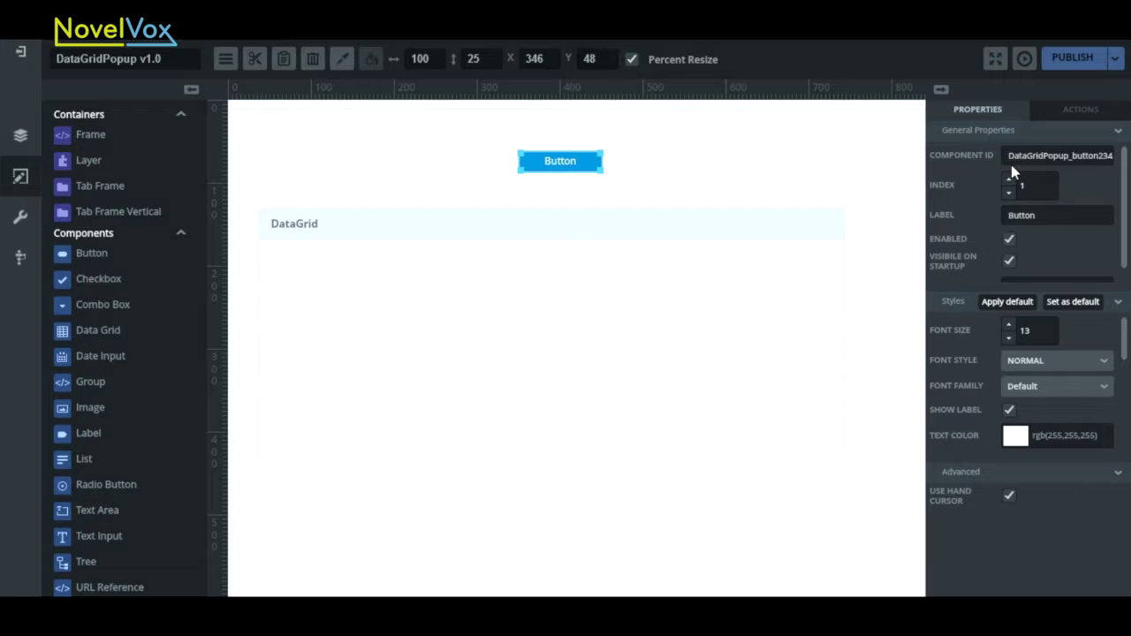
{"action": "left_click", "coordinate": [1056, 212]}
{"action": "type", "text": "Load data"}
{"action": "left_click_drag", "start_coordinate": [1072, 220], "coordinate": [962, 219]}
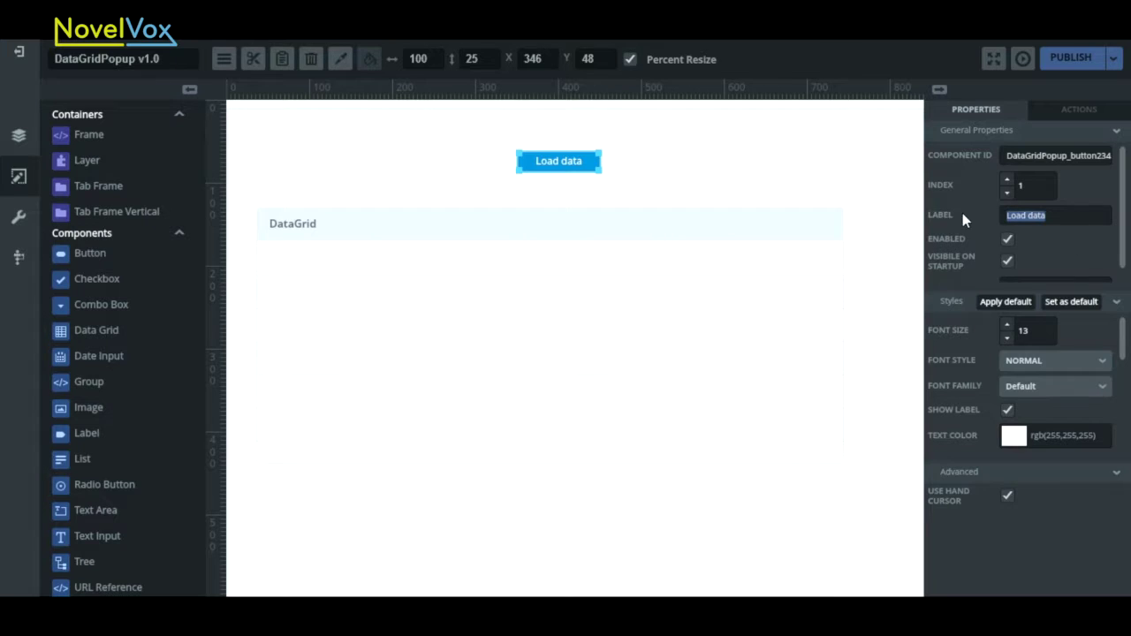
{"action": "double_click", "coordinate": [1026, 156]}
{"action": "type", "text": "Loaddata"}
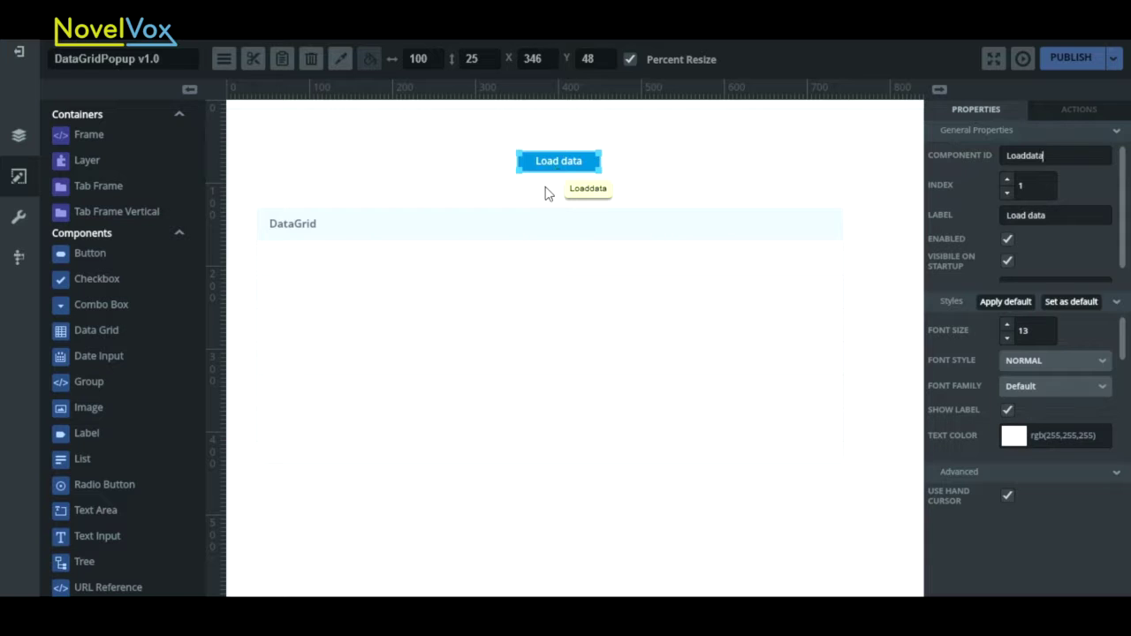
Add the manual events LoaddataEvent and LoadPopUpEvent to the module and save them.
{"action": "left_click", "coordinate": [21, 218]}
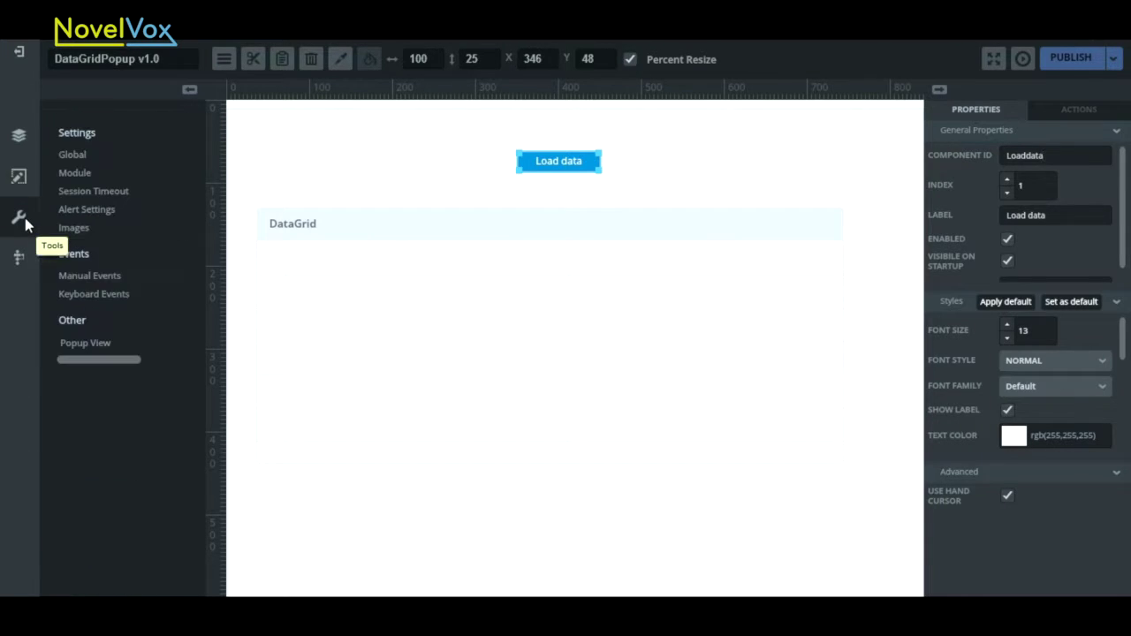
{"action": "left_click", "coordinate": [93, 275]}
{"action": "left_click", "coordinate": [275, 146]}
{"action": "type", "text": "LoaddataEvent"}
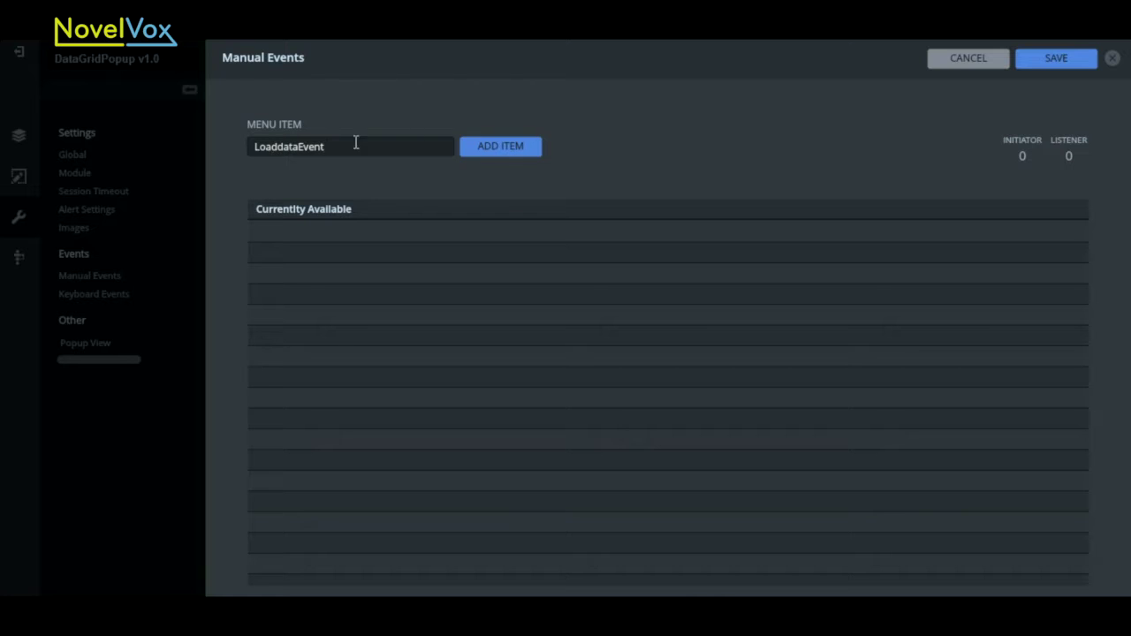
{"action": "left_click", "coordinate": [487, 147]}
{"action": "left_click", "coordinate": [379, 144]}
{"action": "type", "text": "LoadPopUpEvent"}
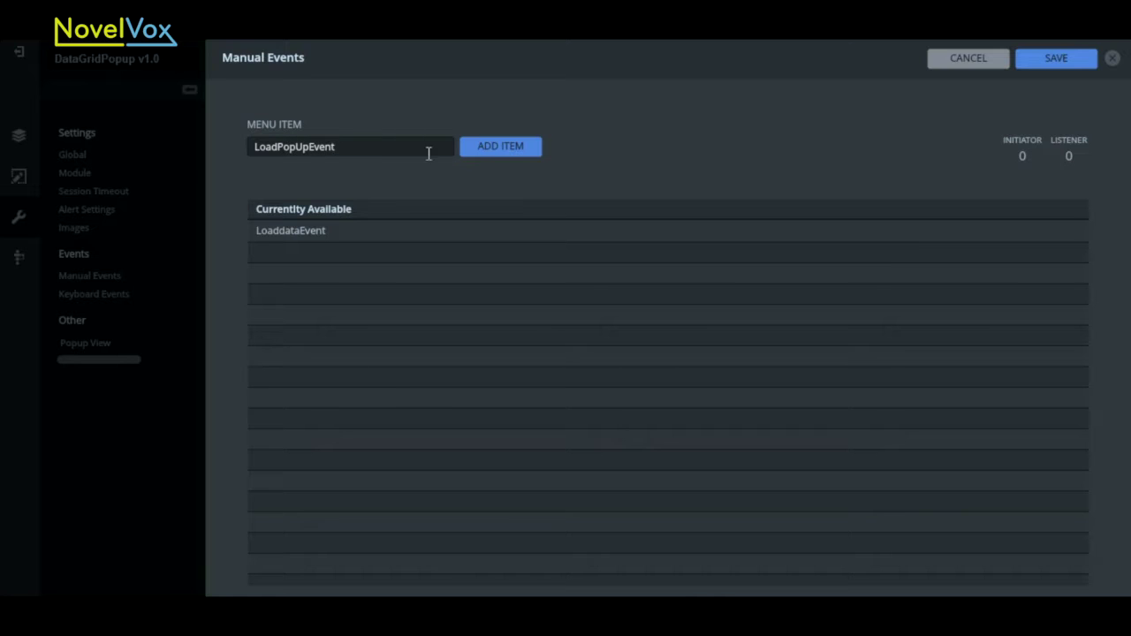
{"action": "left_click", "coordinate": [480, 155]}
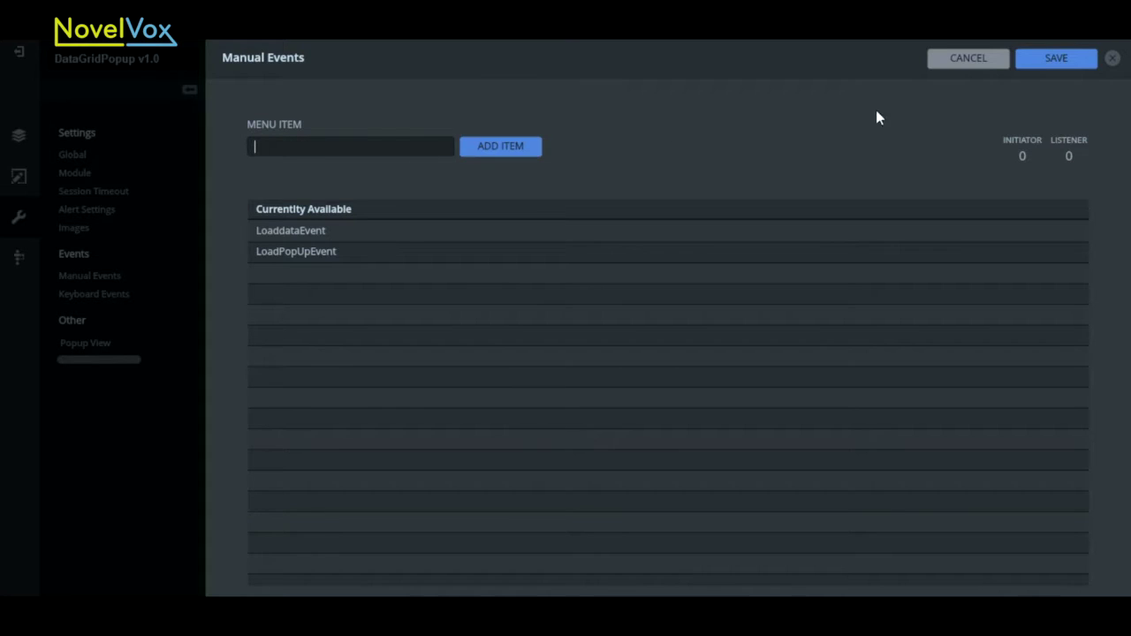
{"action": "left_click", "coordinate": [1050, 65]}
Reposition the data grid to about X 44, Y 95 and the Load data button to about X 324, Y 48.
{"action": "left_click", "coordinate": [525, 311]}
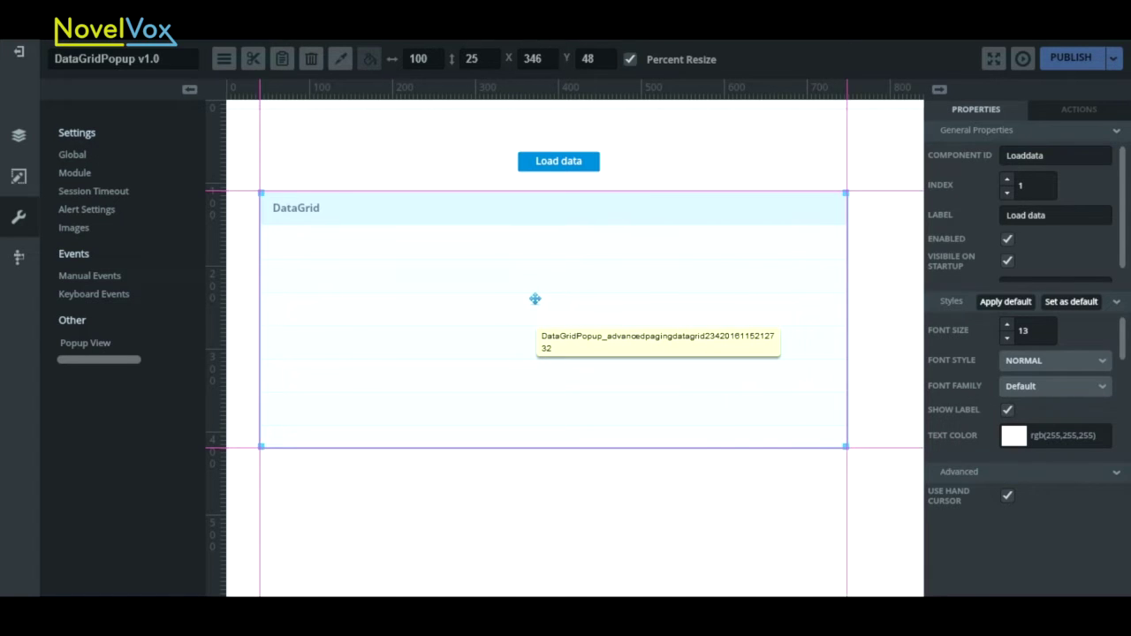
{"action": "left_click", "coordinate": [554, 164]}
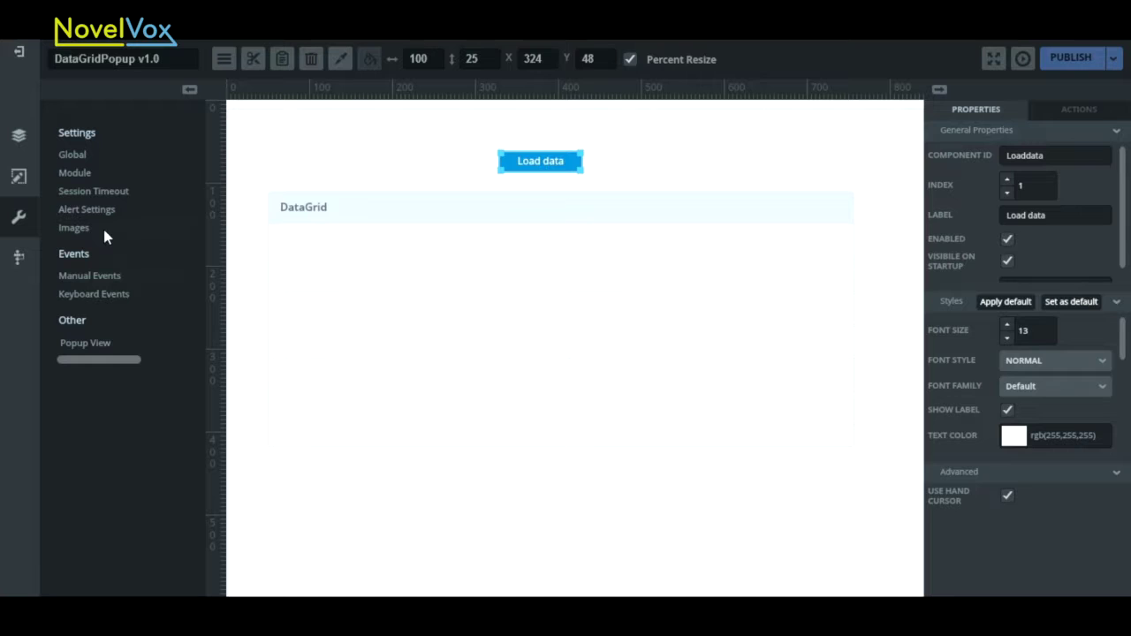
Create an interaction that fires the manual event LoaddataEvent when the Loaddata button is clicked, and save it.
{"action": "left_click", "coordinate": [412, 271]}
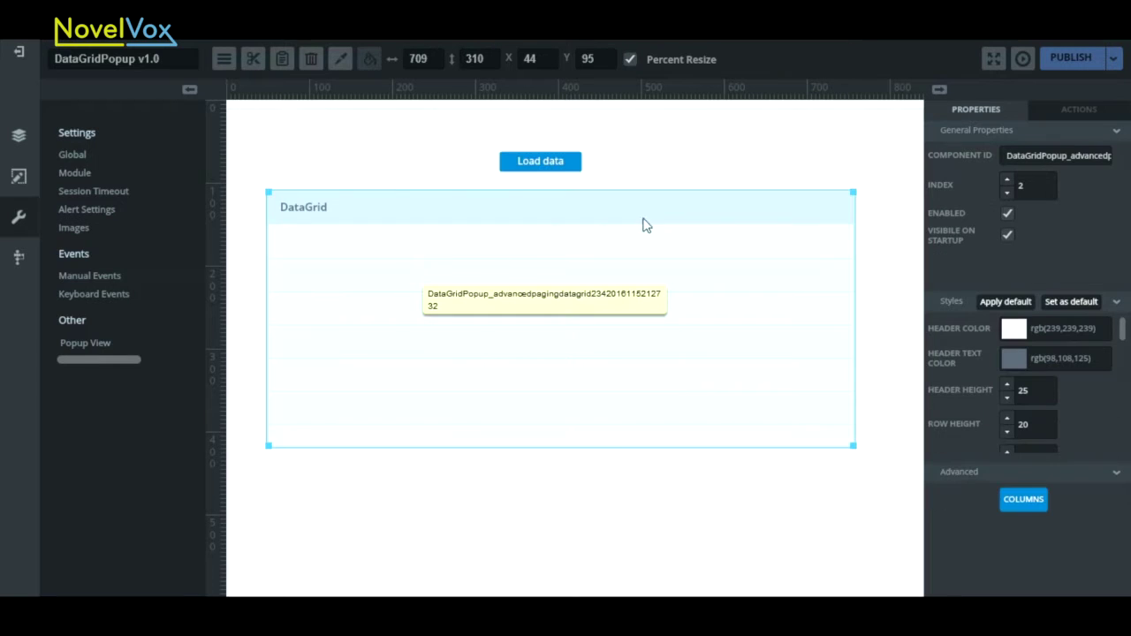
{"action": "left_click", "coordinate": [1058, 110]}
{"action": "left_click", "coordinate": [943, 142]}
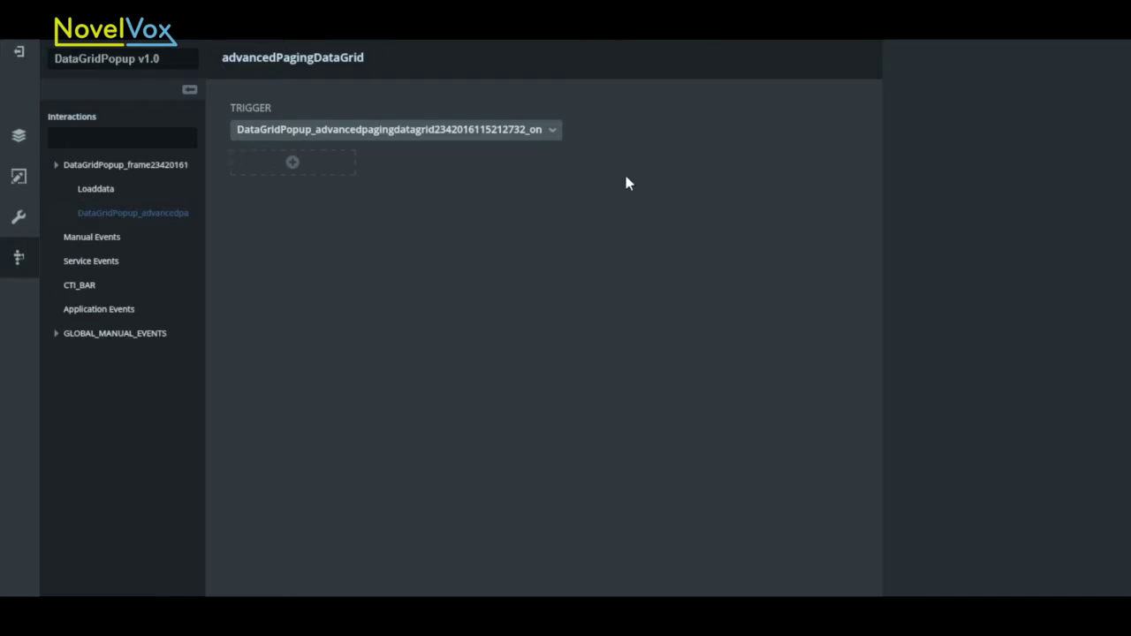
{"action": "left_click", "coordinate": [102, 189]}
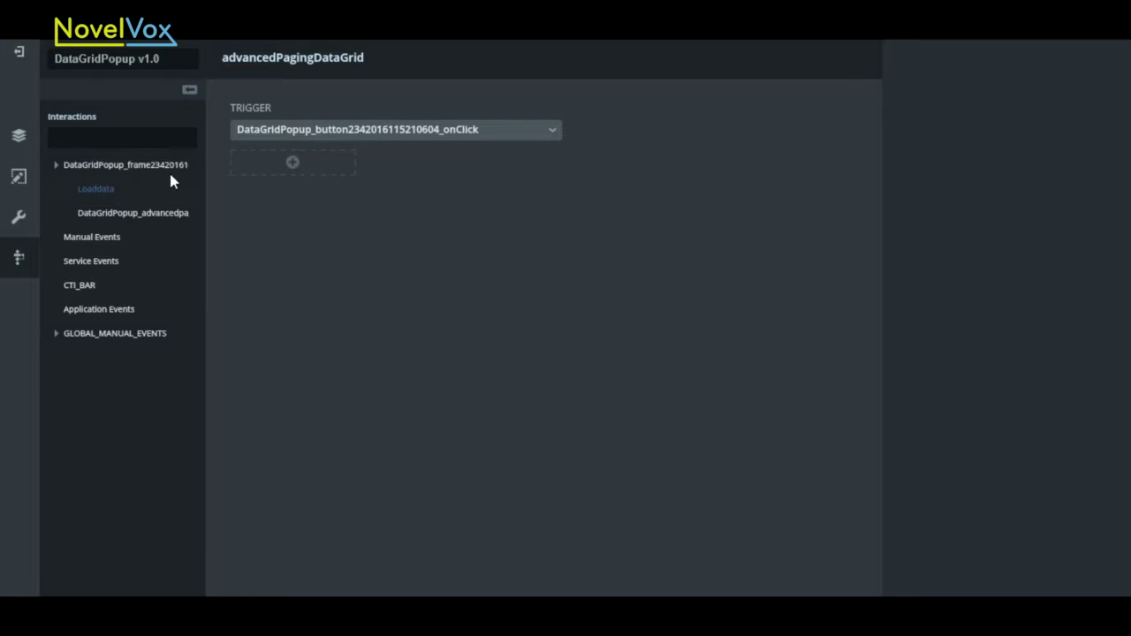
{"action": "left_click", "coordinate": [294, 173]}
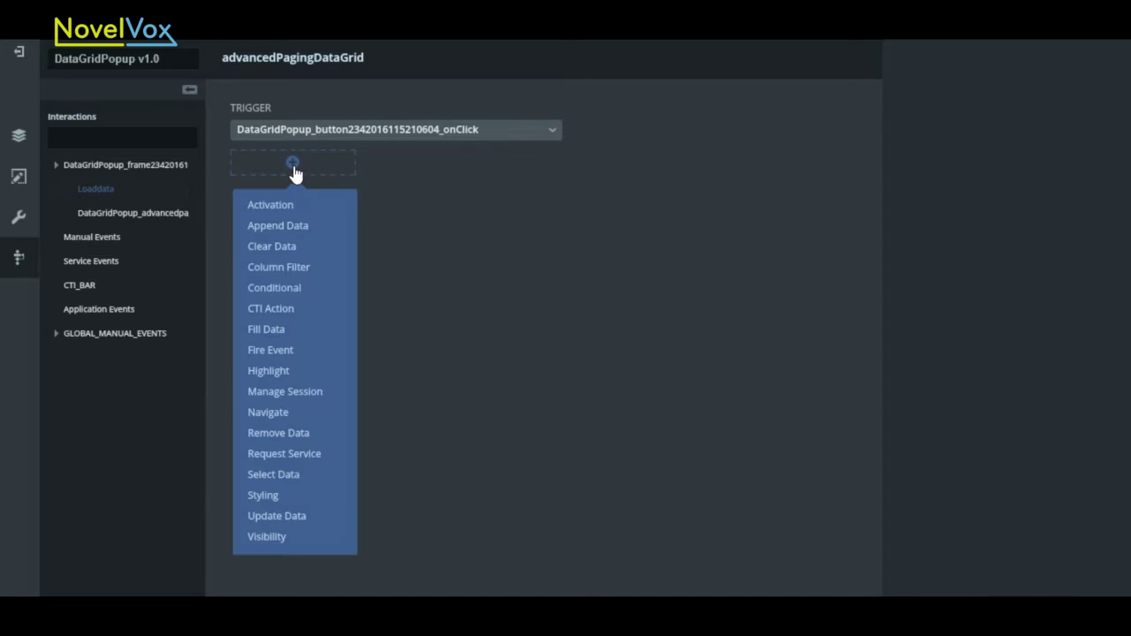
{"action": "left_click", "coordinate": [278, 350]}
{"action": "left_click", "coordinate": [1098, 130]}
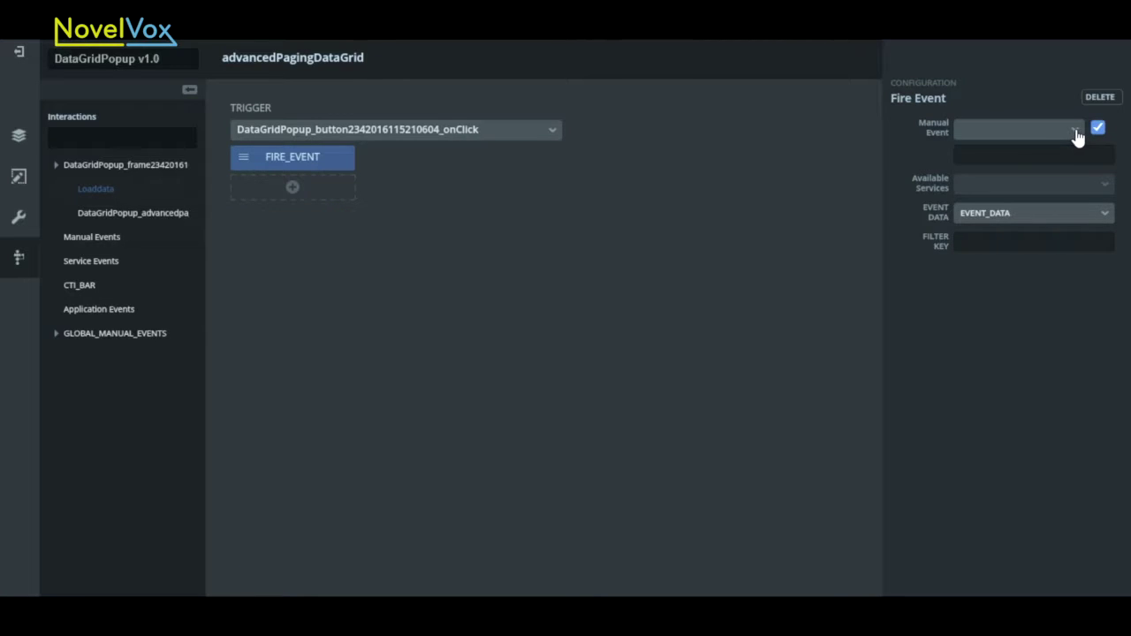
{"action": "left_click", "coordinate": [1075, 131]}
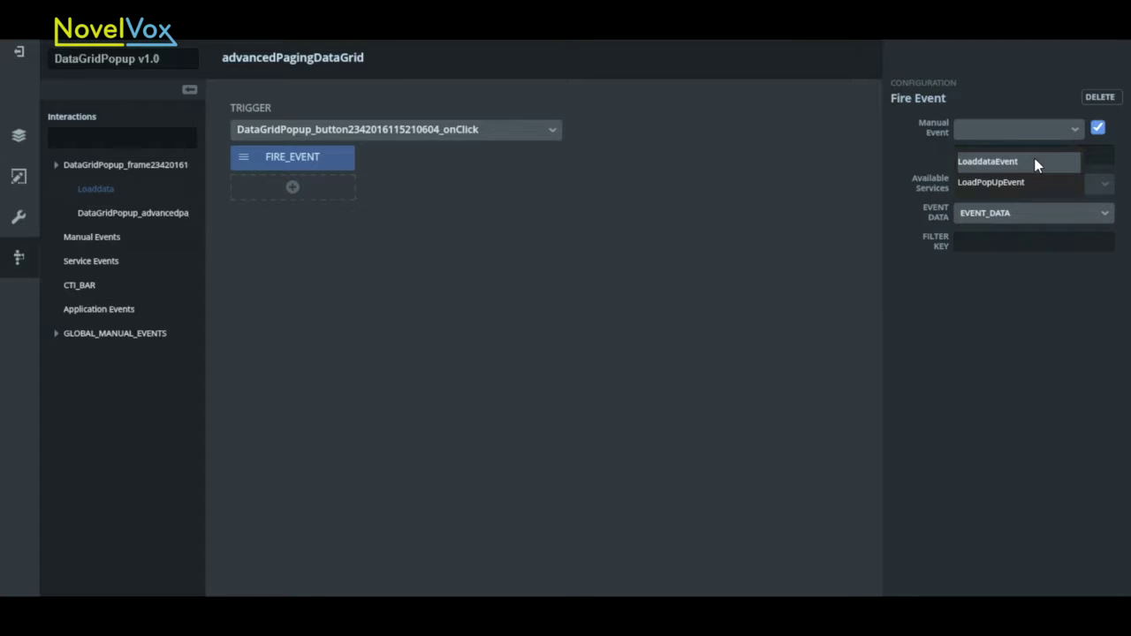
{"action": "left_click", "coordinate": [1036, 164]}
{"action": "scroll", "coordinate": [1056, 566], "scroll_direction": "down", "scroll_amount": 1}
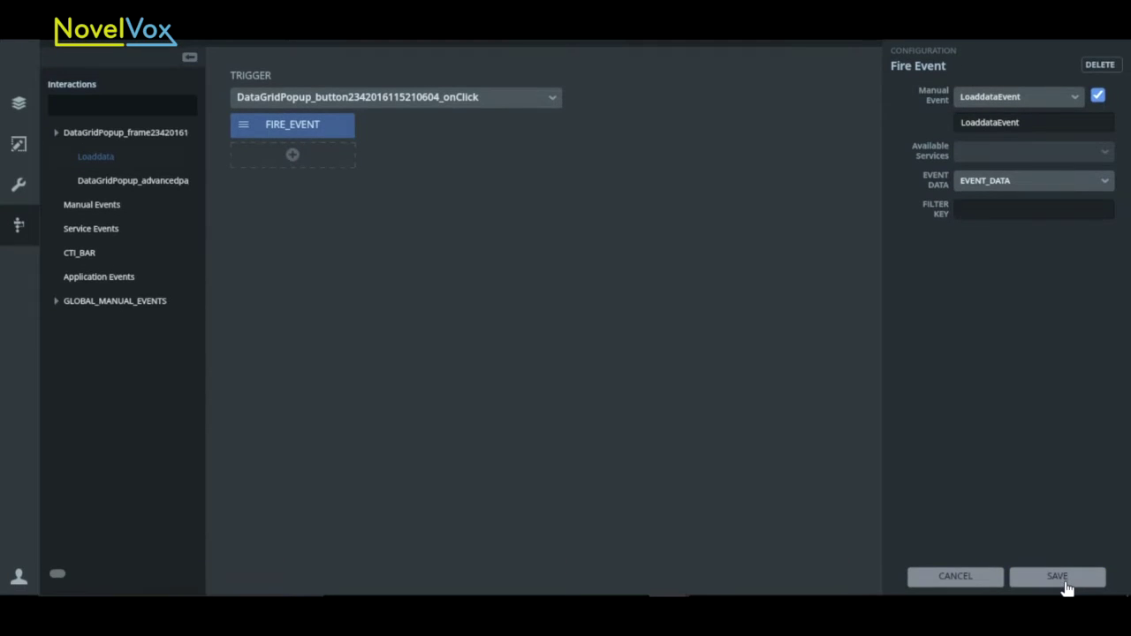
{"action": "left_click", "coordinate": [1065, 584]}
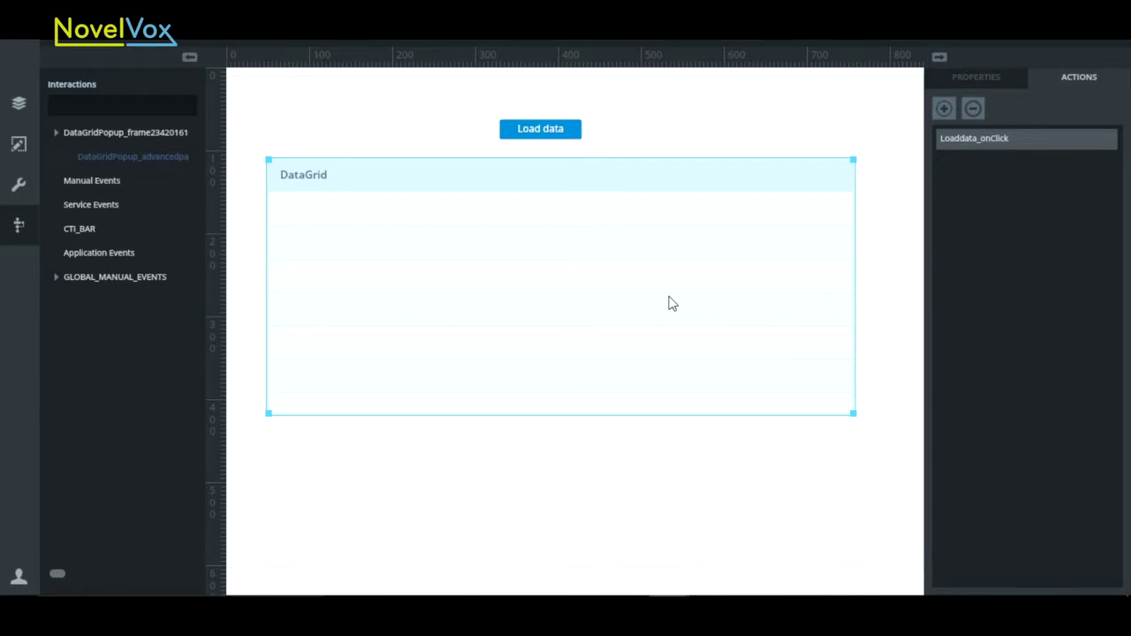
Create a data grid interaction with a Request Service action that calls the Java service ShowData, and save it.
{"action": "scroll", "coordinate": [966, 58], "scroll_direction": "up", "scroll_amount": 1}
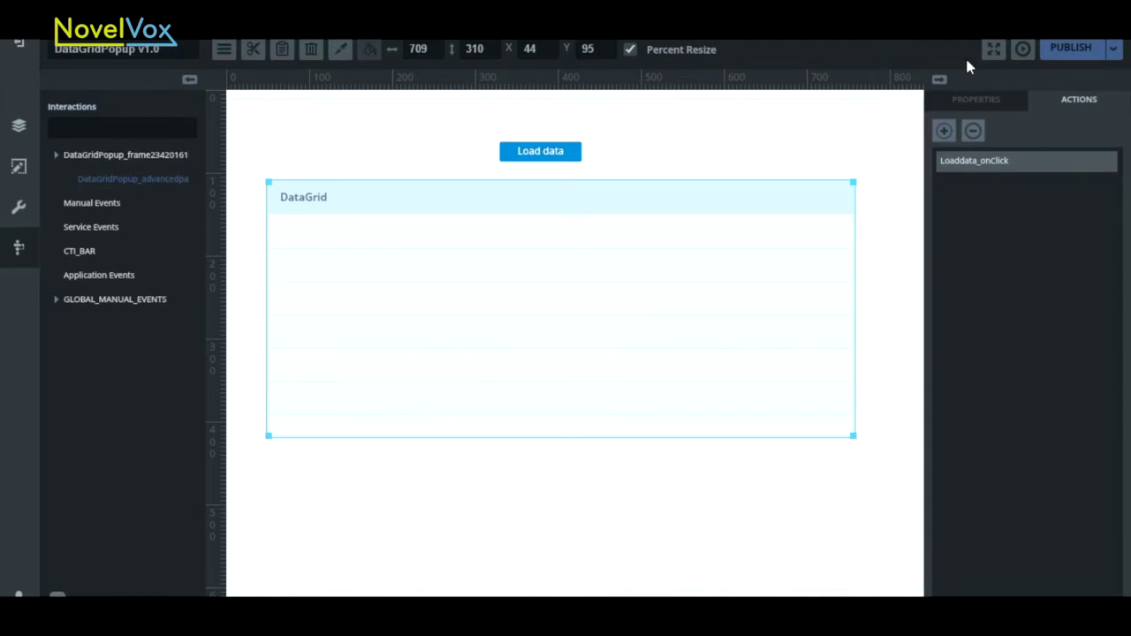
{"action": "left_click", "coordinate": [943, 131]}
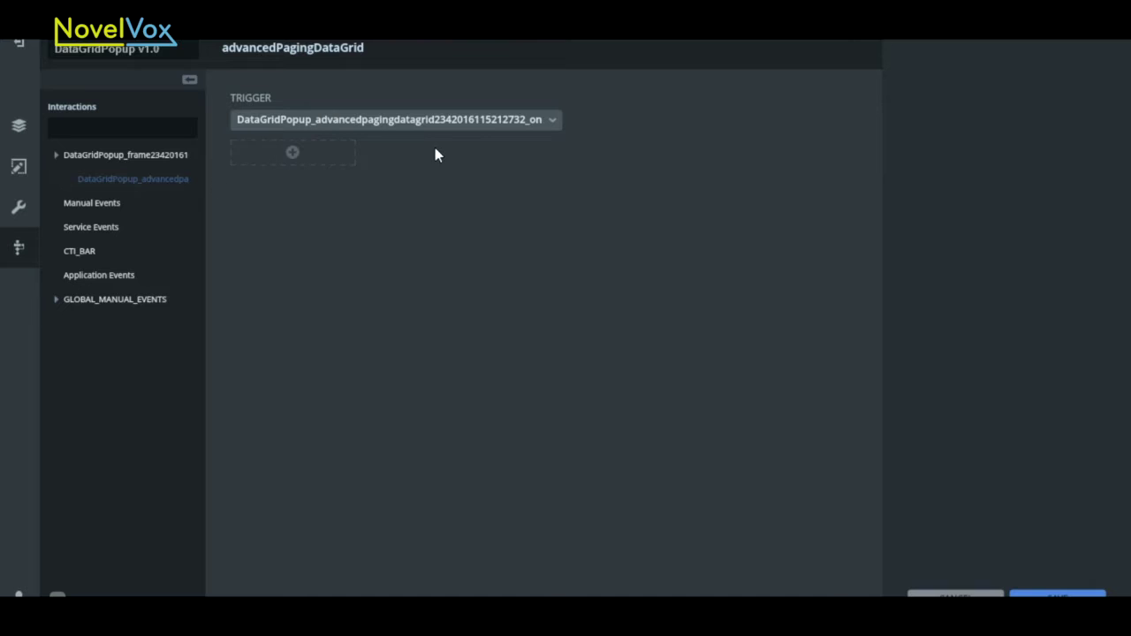
{"action": "left_click", "coordinate": [296, 157]}
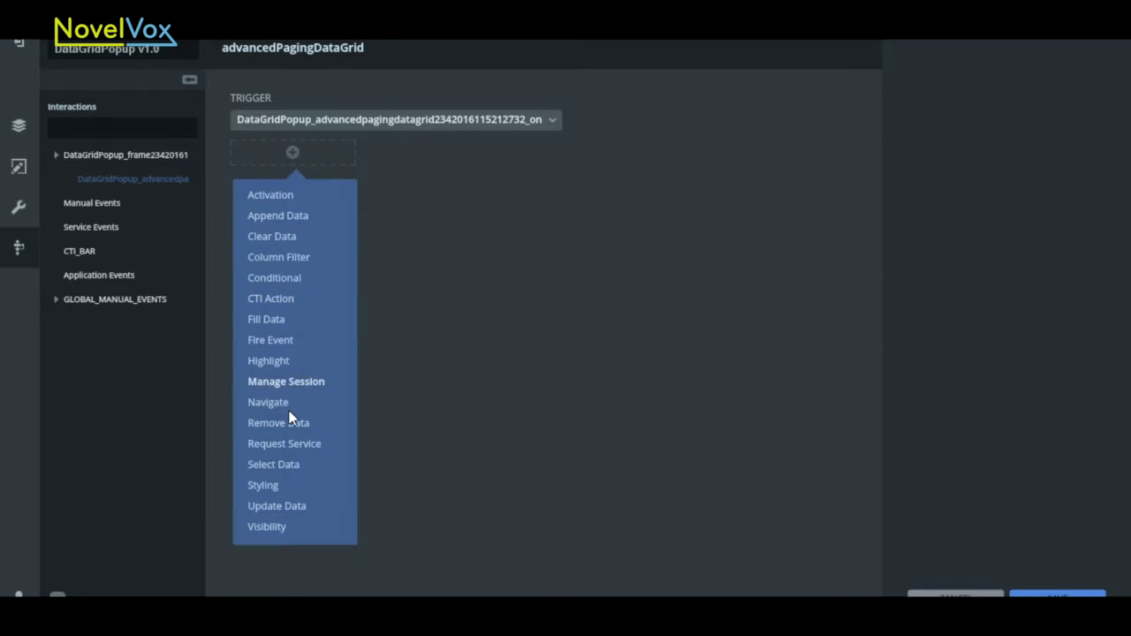
{"action": "left_click", "coordinate": [295, 445]}
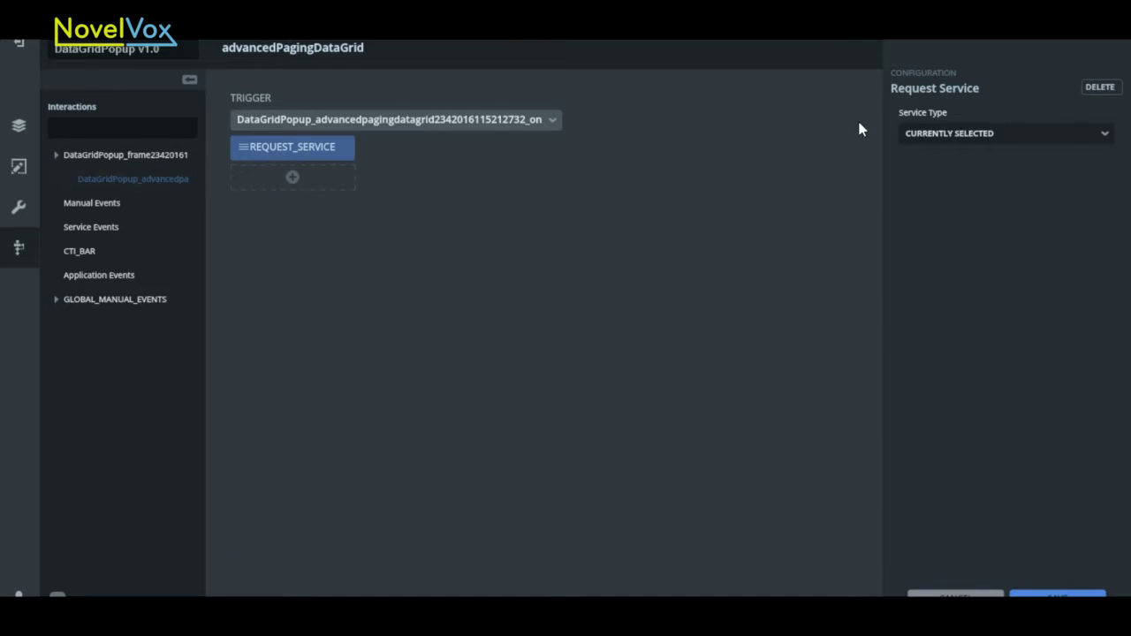
{"action": "left_click", "coordinate": [1104, 133]}
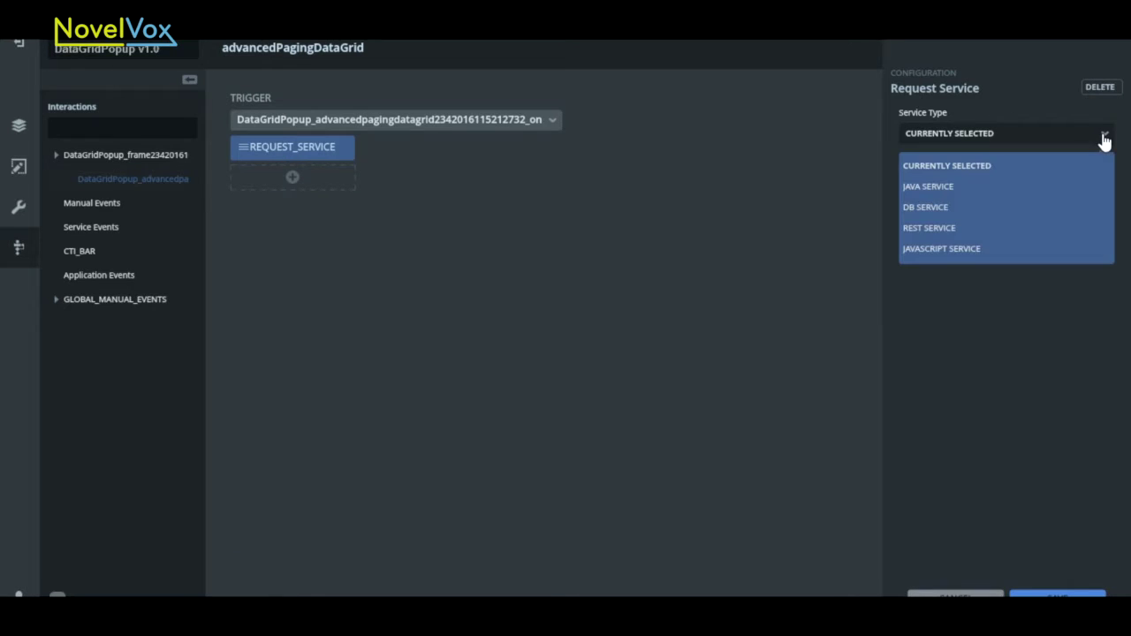
{"action": "left_click", "coordinate": [941, 189]}
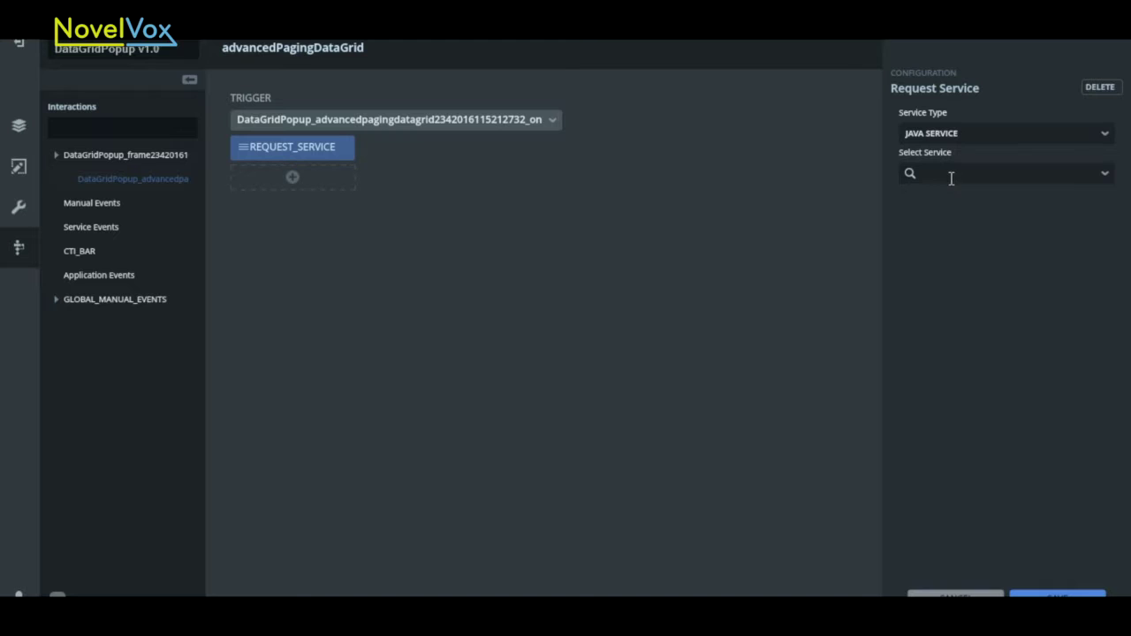
{"action": "left_click", "coordinate": [952, 174]}
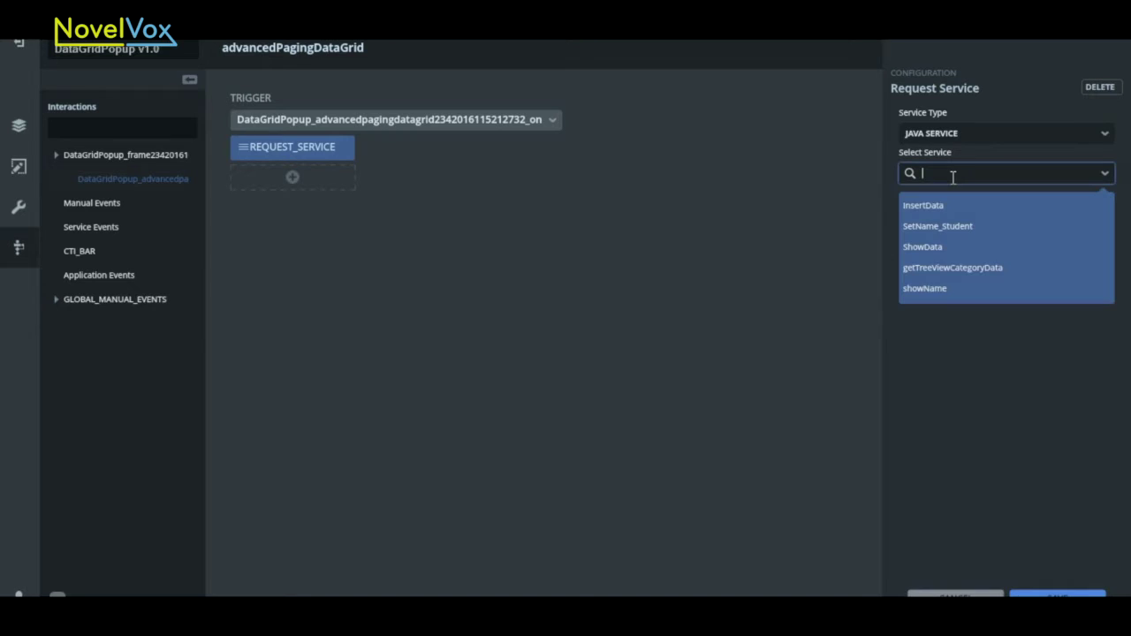
{"action": "left_click", "coordinate": [933, 245]}
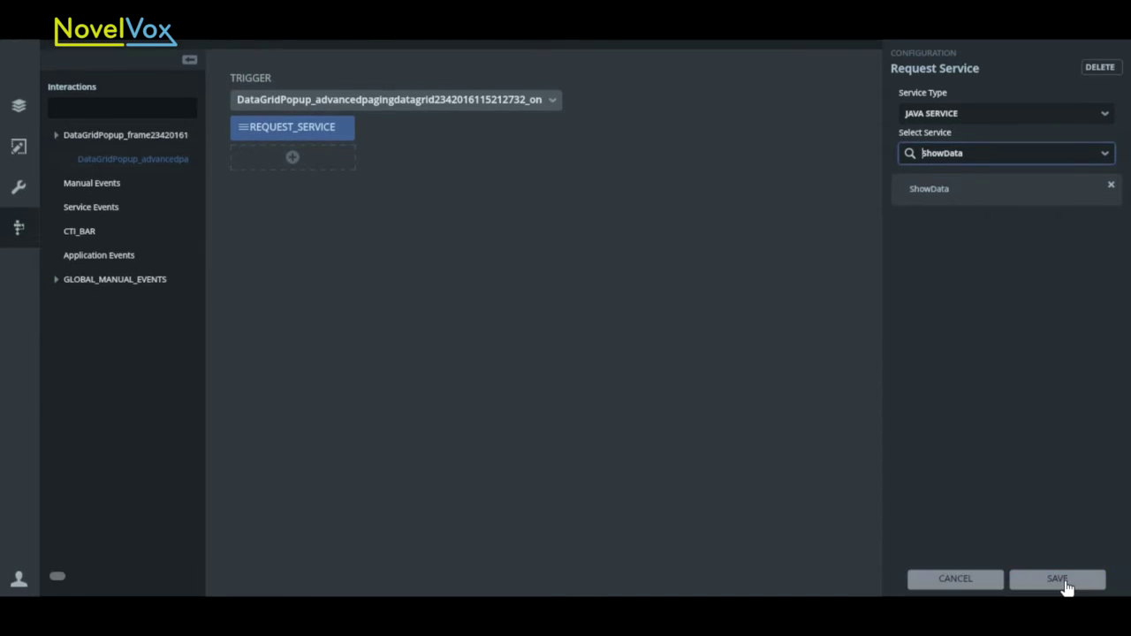
{"action": "left_click", "coordinate": [1064, 581]}
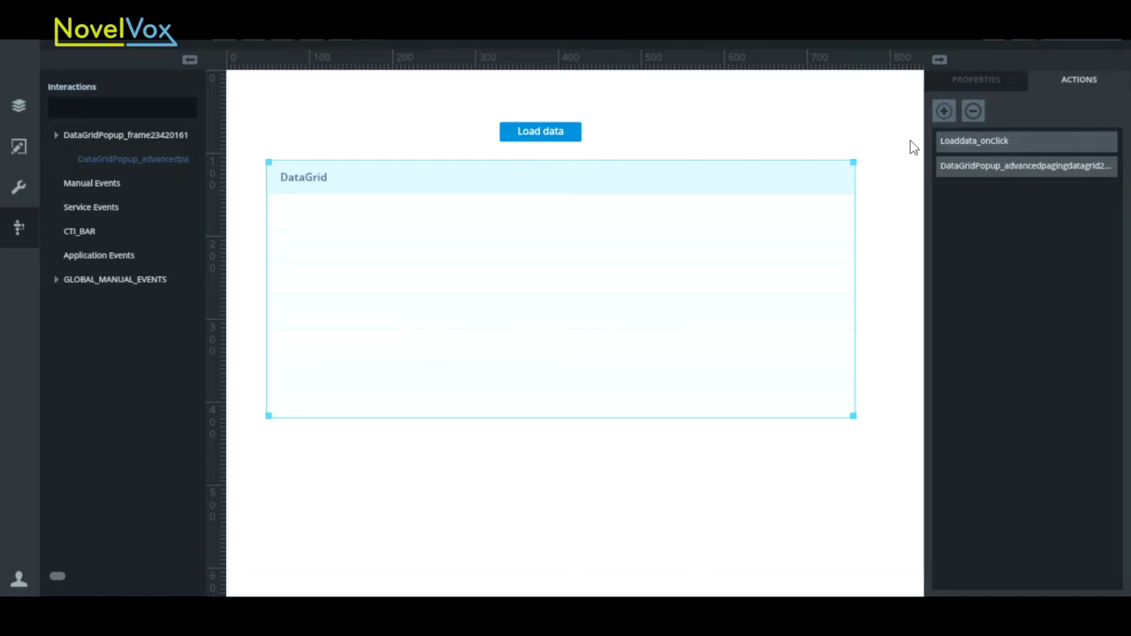
Create a ShowData service event interaction with a Fill Data action using EVENT_DATA and the filter key "data", and save it.
{"action": "left_click", "coordinate": [943, 109]}
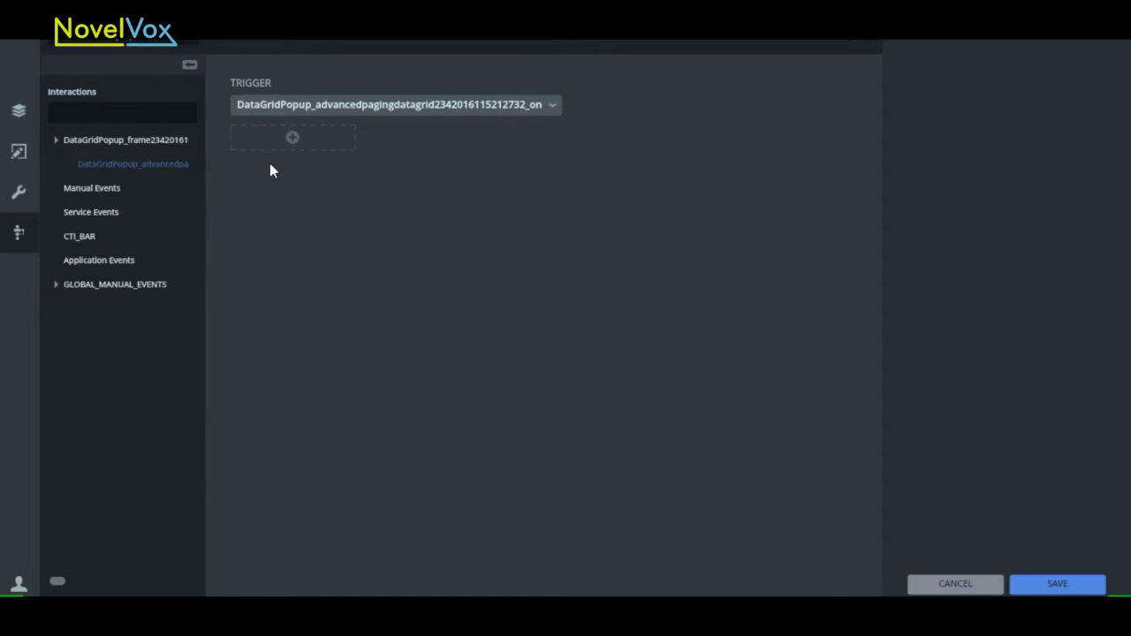
{"action": "left_click", "coordinate": [105, 213]}
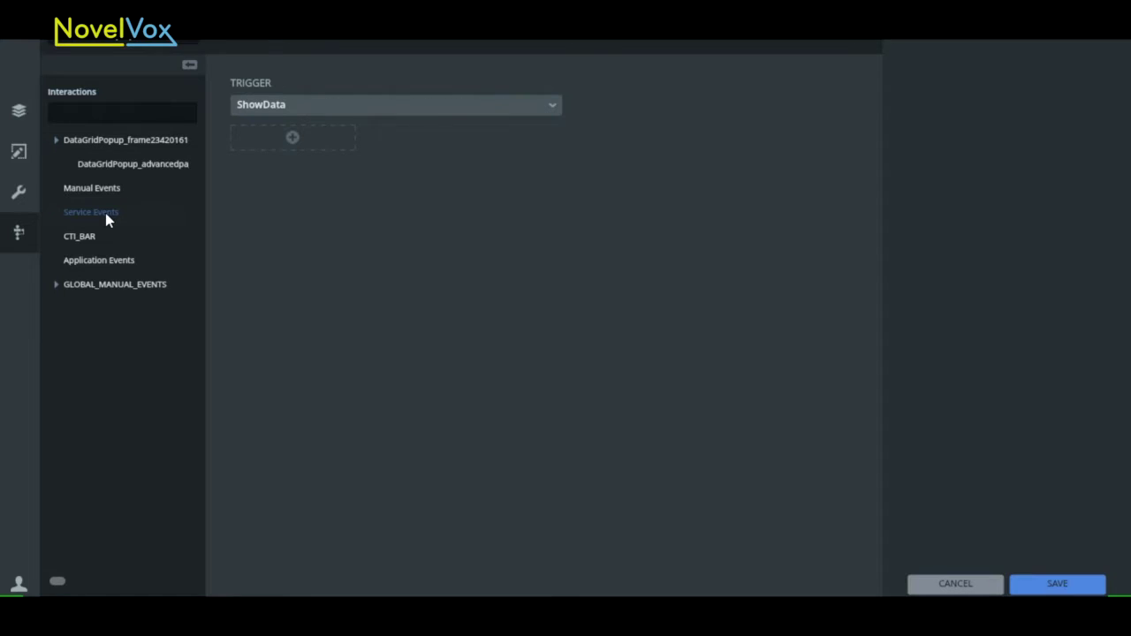
{"action": "left_click", "coordinate": [292, 138]}
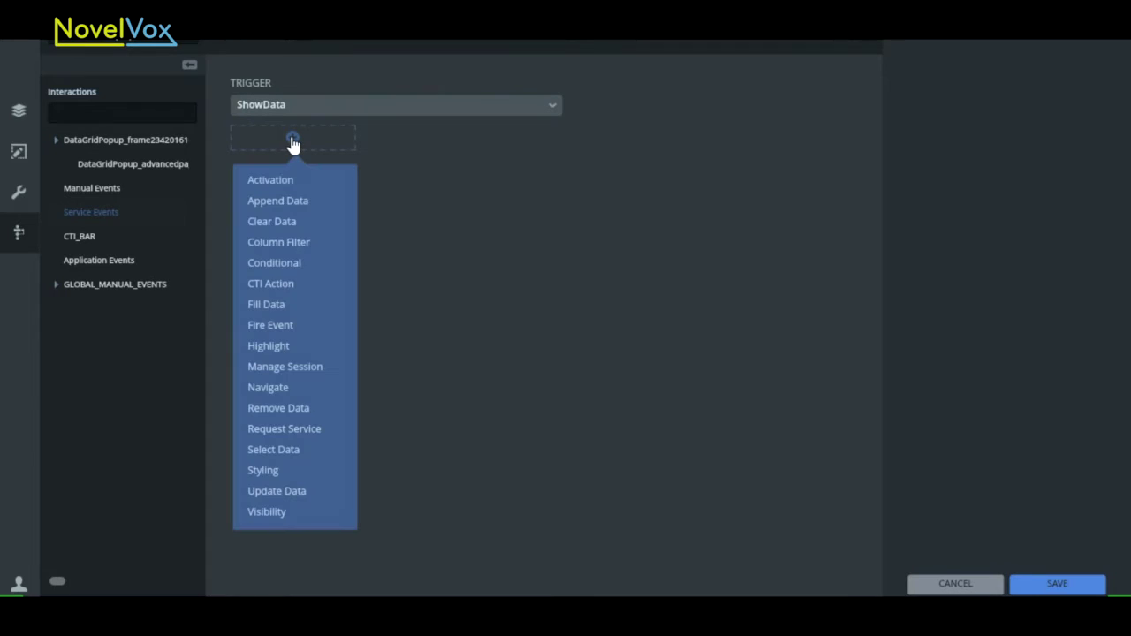
{"action": "left_click", "coordinate": [274, 305]}
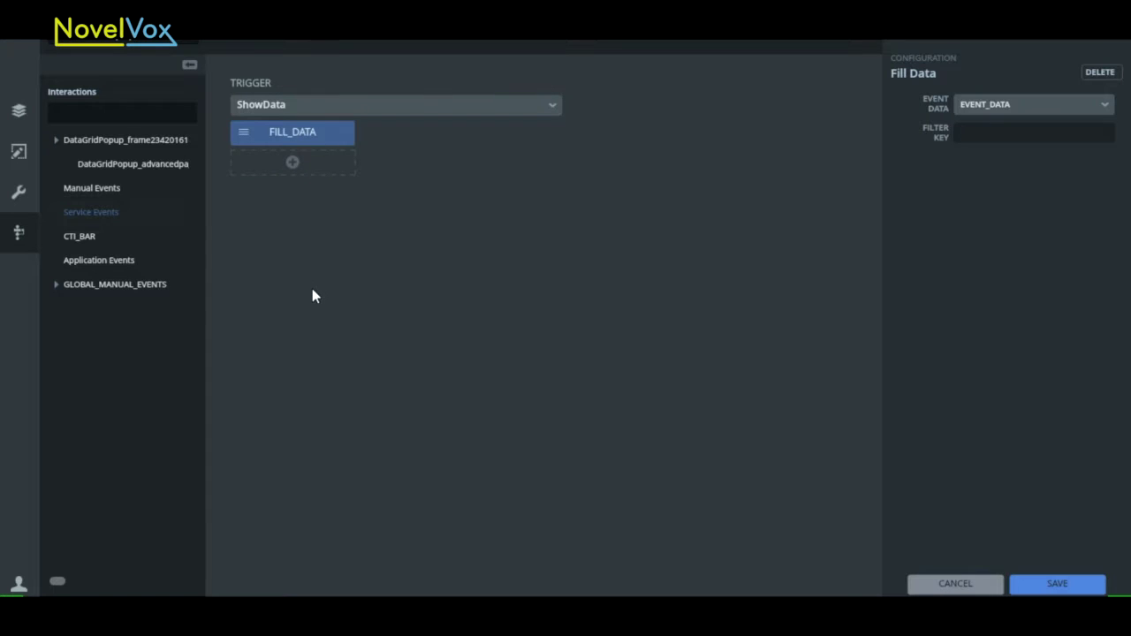
{"action": "left_click", "coordinate": [999, 131]}
{"action": "type", "text": "data"}
{"action": "double_click", "coordinate": [963, 132]}
{"action": "left_click", "coordinate": [1065, 587]}
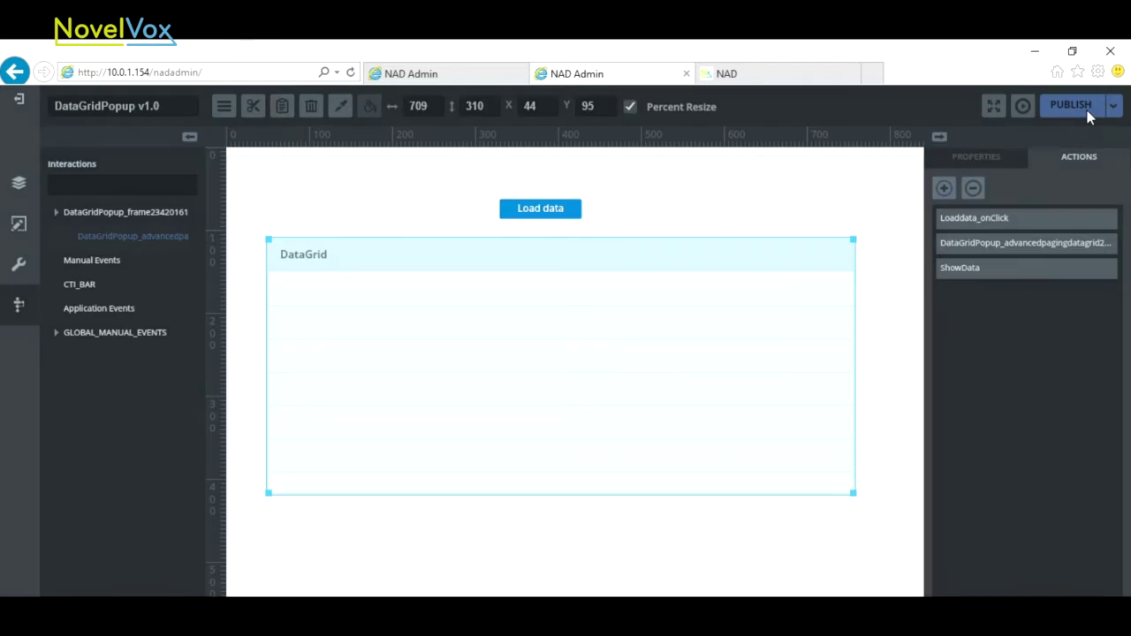
Publish the project and load the data into the grid on the running NAD page.
{"action": "left_click", "coordinate": [1089, 115]}
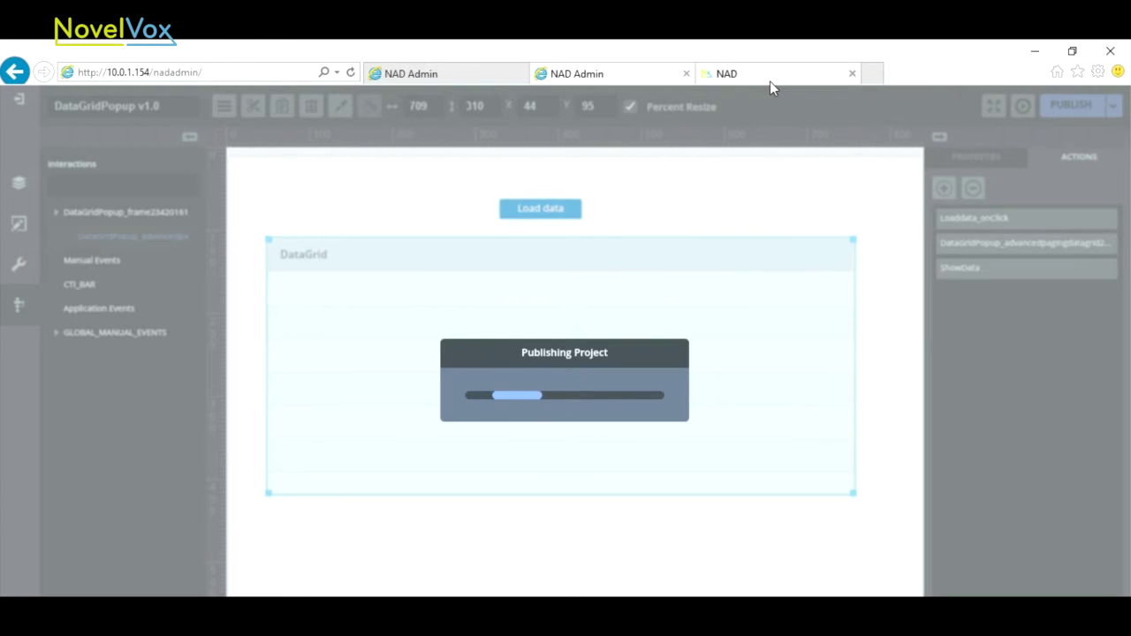
{"action": "left_click", "coordinate": [769, 78]}
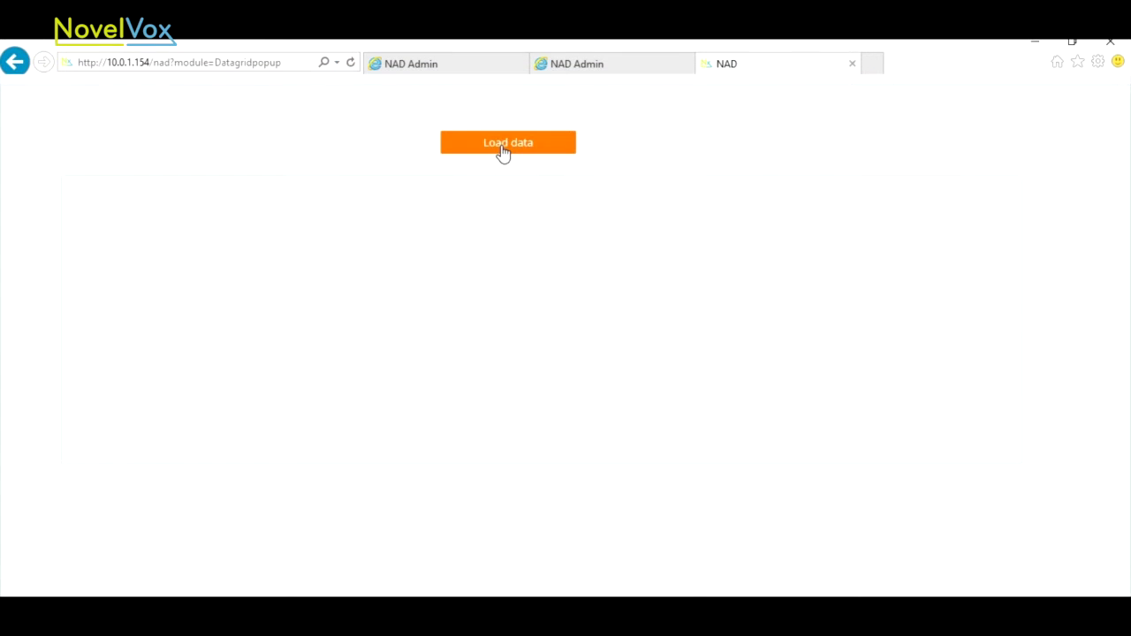
{"action": "left_click", "coordinate": [504, 148]}
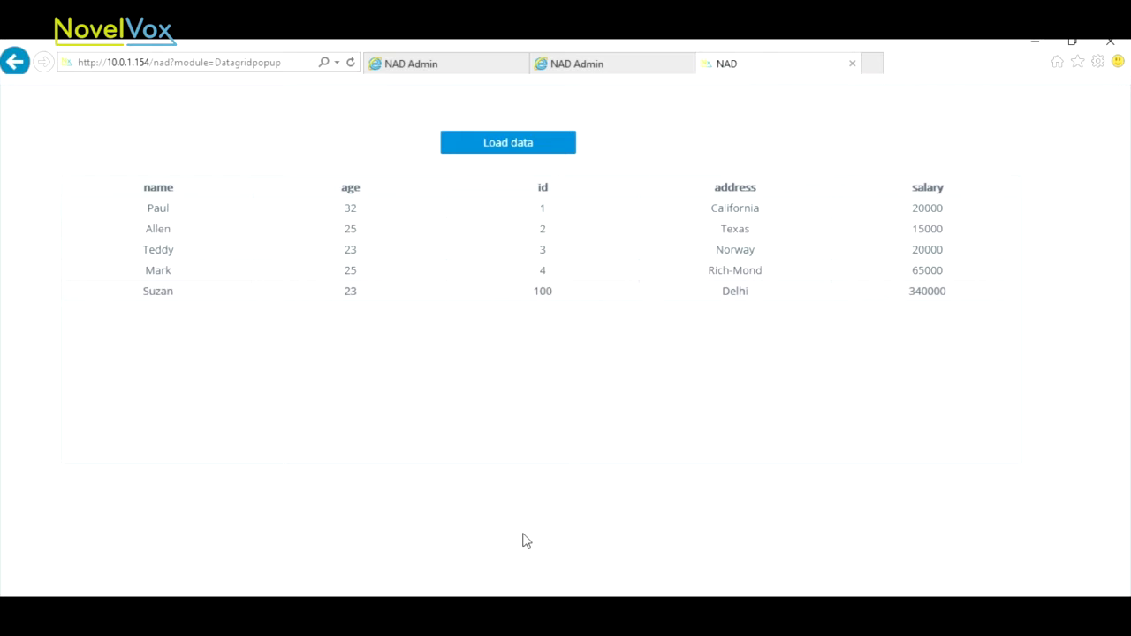
Return to the DataGridPopup editor and place a frame about 315 by 332 in the module's popup view.
{"action": "left_click", "coordinate": [598, 67]}
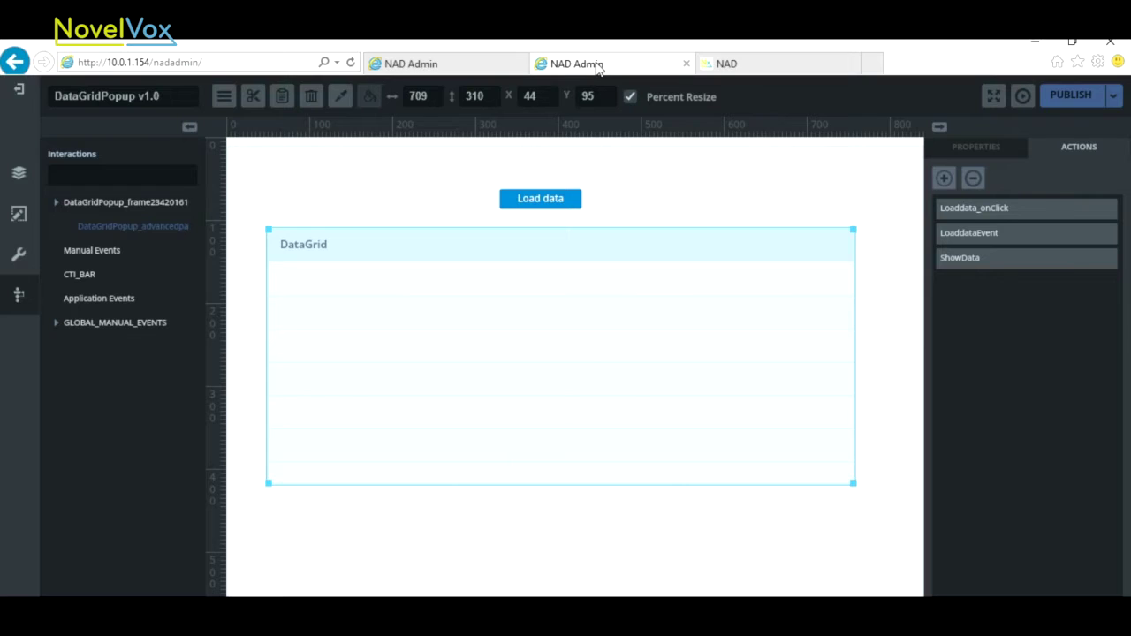
{"action": "left_click", "coordinate": [1025, 99]}
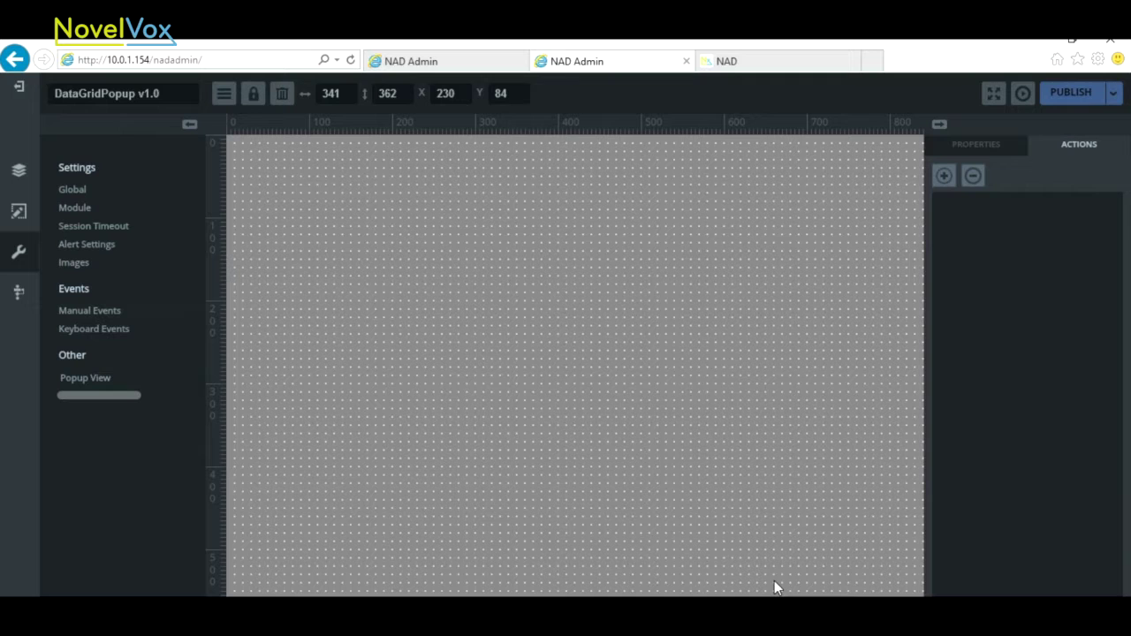
{"action": "left_click", "coordinate": [20, 212]}
{"action": "left_click_drag", "start_coordinate": [56, 196], "coordinate": [715, 525]}
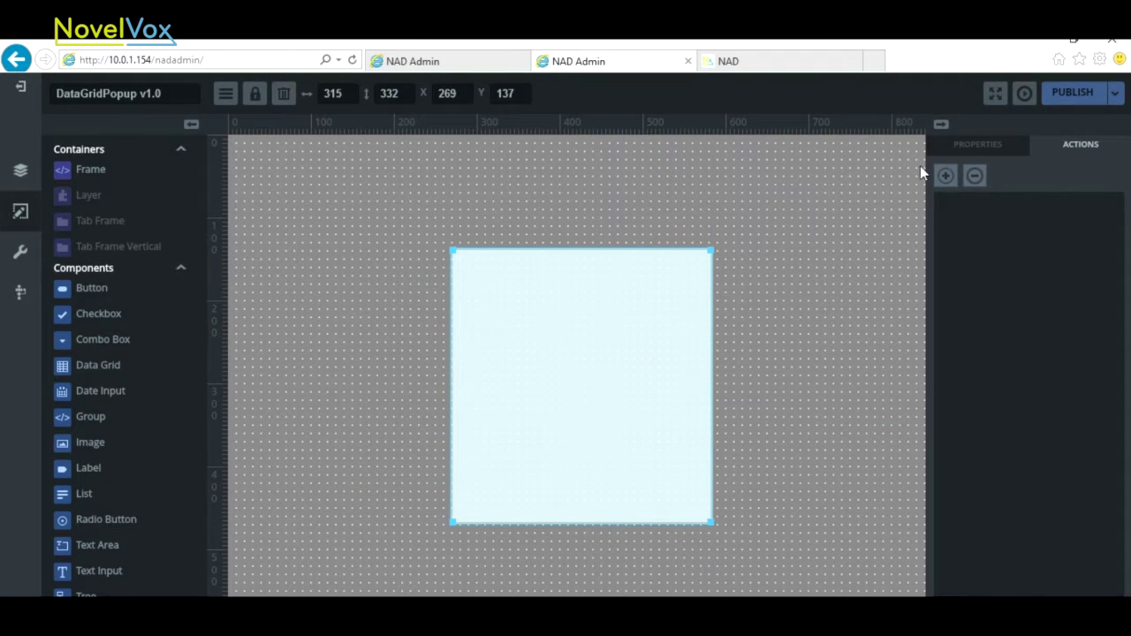
Title the popup frame "Employee data", show its header and set the header text alignment to CENTER.
{"action": "left_click", "coordinate": [955, 152]}
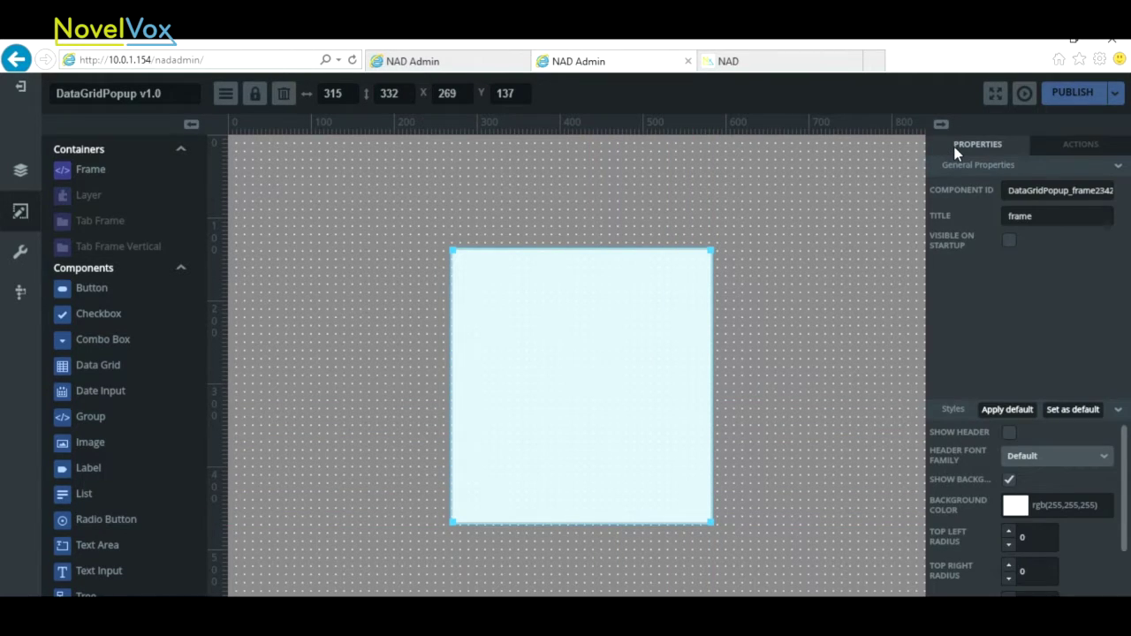
{"action": "left_click_drag", "start_coordinate": [1032, 216], "coordinate": [966, 217]}
{"action": "type", "text": "Employee data"}
{"action": "left_click_drag", "start_coordinate": [1088, 215], "coordinate": [996, 221]}
{"action": "left_click", "coordinate": [1009, 432]}
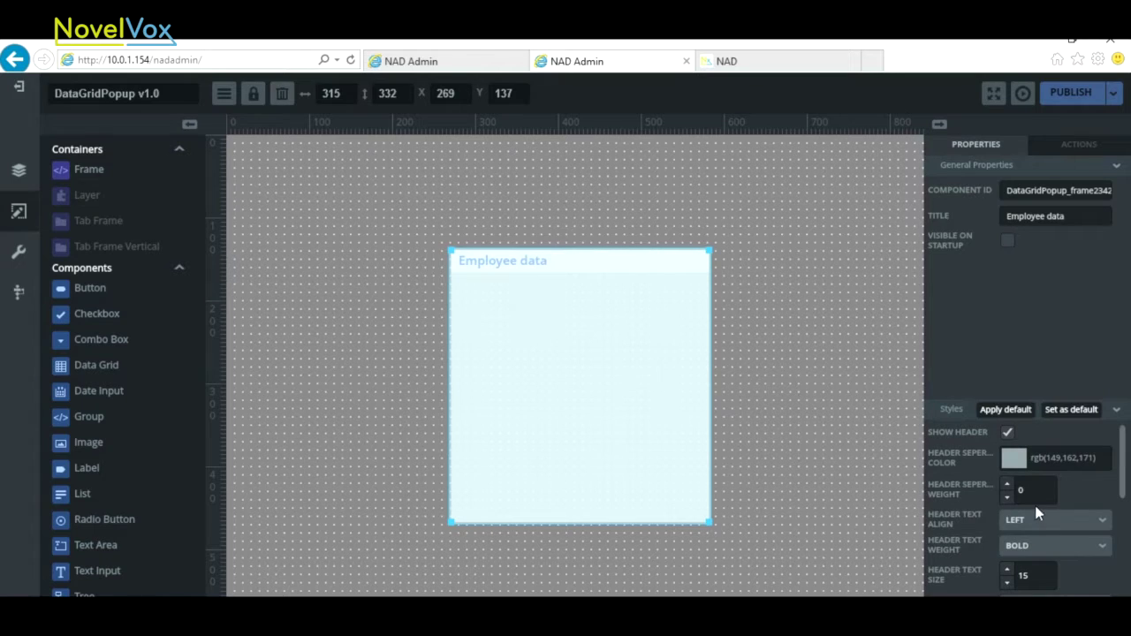
{"action": "left_click", "coordinate": [1104, 522]}
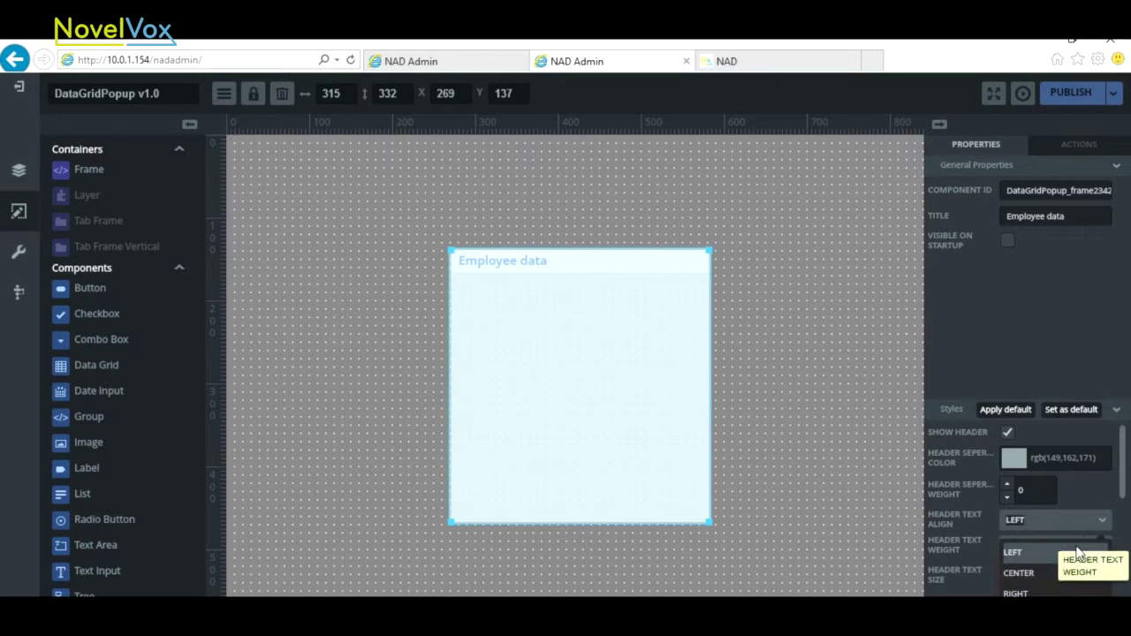
{"action": "left_click", "coordinate": [1055, 574]}
Place three text inputs one below another inside the Employee data frame.
{"action": "left_click_drag", "start_coordinate": [133, 570], "coordinate": [485, 311]}
{"action": "left_click_drag", "start_coordinate": [97, 570], "coordinate": [487, 433]}
{"action": "left_click_drag", "start_coordinate": [566, 445], "coordinate": [571, 442]}
Set the label of the uppermost text input in the popup frame to "Name".
{"action": "left_click", "coordinate": [541, 323]}
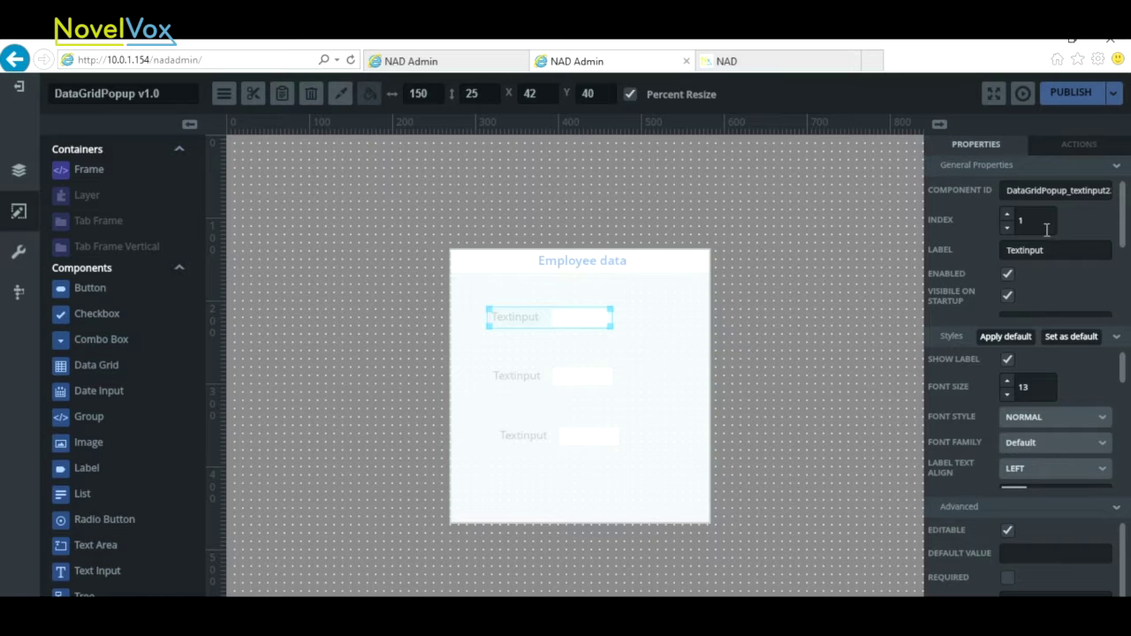
{"action": "left_click_drag", "start_coordinate": [1070, 251], "coordinate": [962, 243]}
{"action": "type", "text": "Name"}
{"action": "double_click", "coordinate": [1025, 251]}
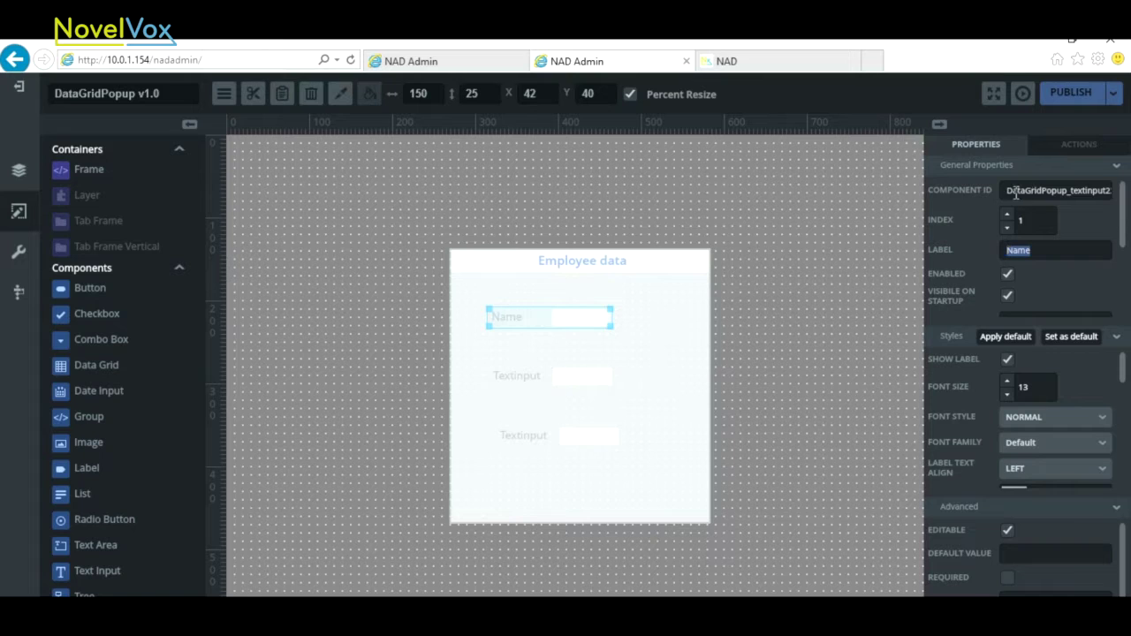
Set both the label and the component ID of the middle text input to "Id".
{"action": "left_click", "coordinate": [510, 385]}
{"action": "left_click_drag", "start_coordinate": [1061, 251], "coordinate": [959, 248]}
{"action": "type", "text": "Id"}
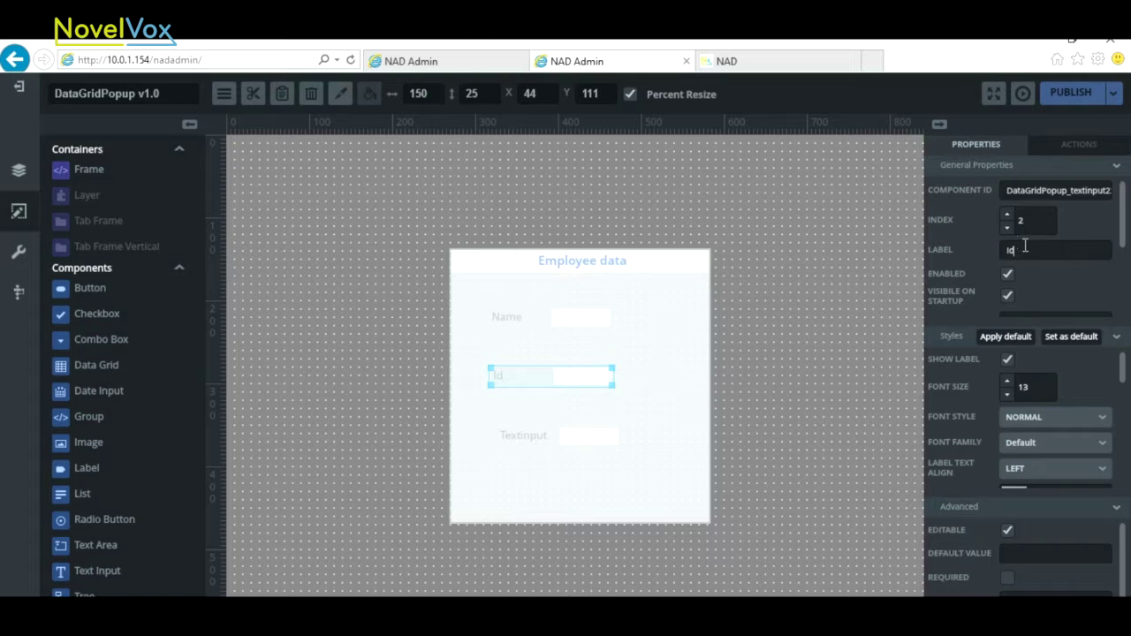
{"action": "left_click_drag", "start_coordinate": [1109, 191], "coordinate": [1005, 194]}
{"action": "type", "text": "Id"}
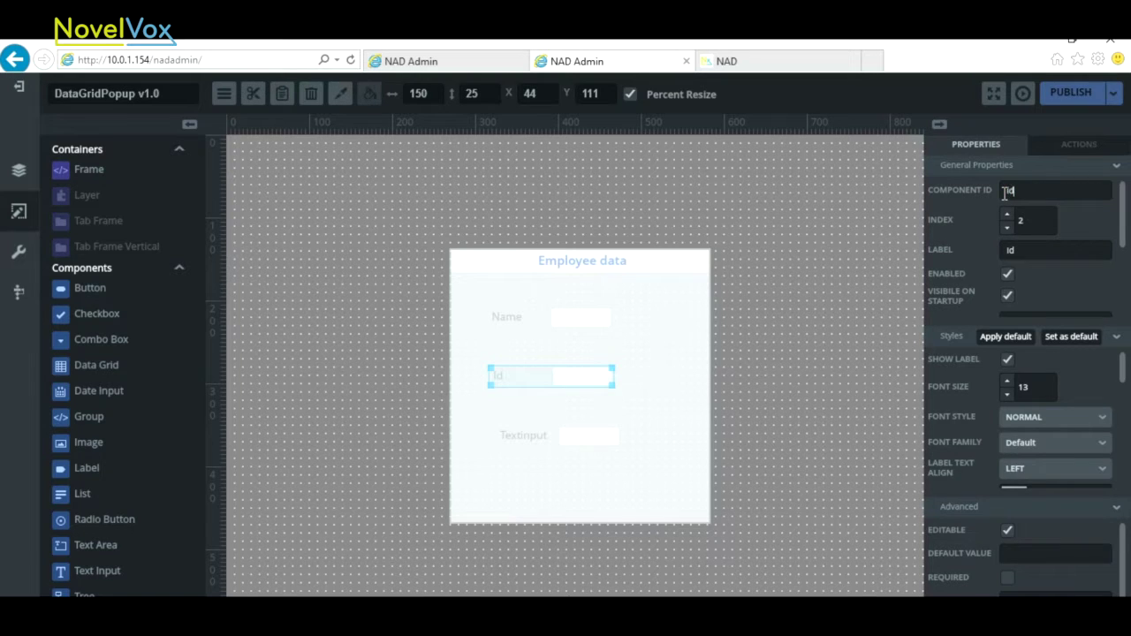
Set both the label and the component ID of the lowest text input to "Address".
{"action": "left_click", "coordinate": [523, 435]}
{"action": "left_click_drag", "start_coordinate": [1049, 253], "coordinate": [966, 256]}
{"action": "type", "text": "Address"}
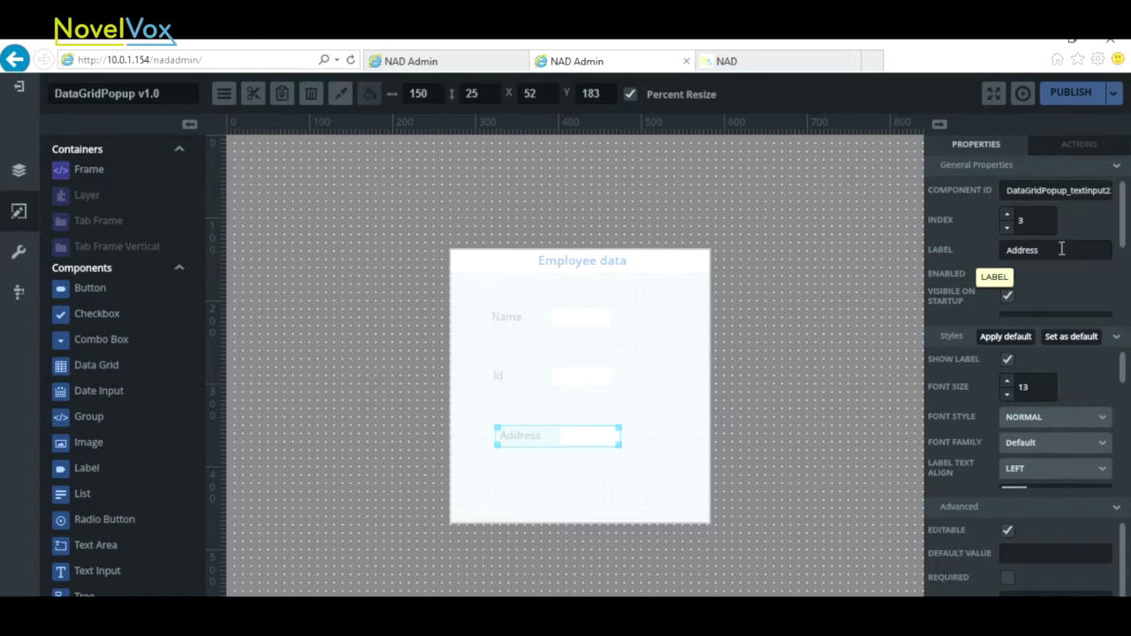
{"action": "left_click_drag", "start_coordinate": [1061, 252], "coordinate": [984, 256]}
{"action": "key", "text": "ctrl+c"}
{"action": "left_click_drag", "start_coordinate": [1110, 190], "coordinate": [1005, 191]}
{"action": "key", "text": "ctrl+v"}
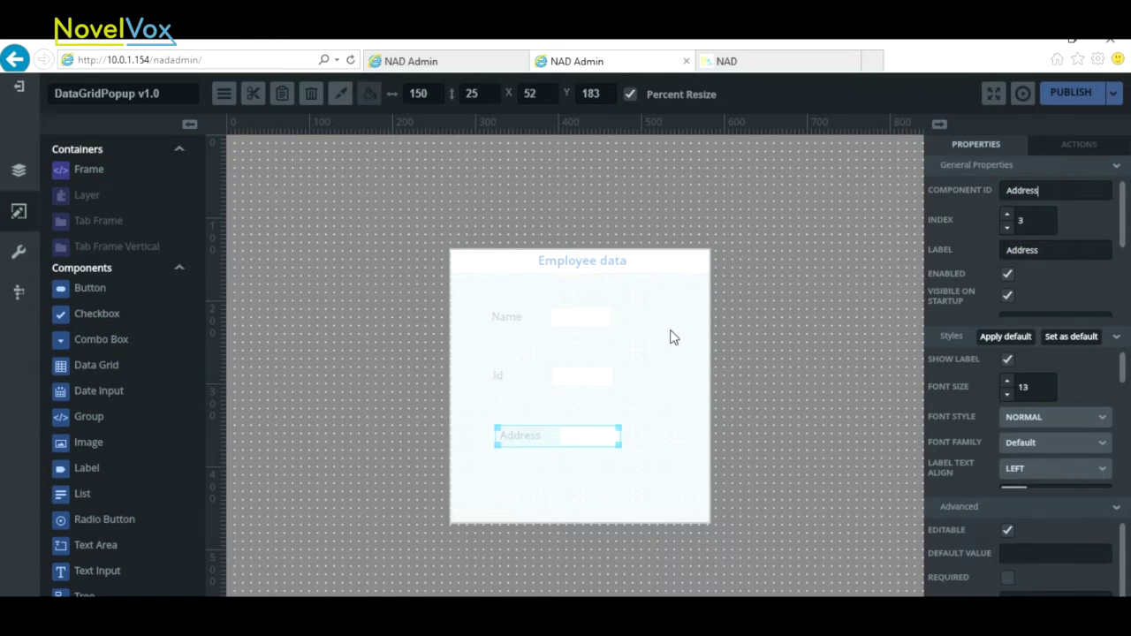
Create an interaction on the Employee data frame triggered by the data grid's onDoubleClick event.
{"action": "left_click", "coordinate": [671, 343]}
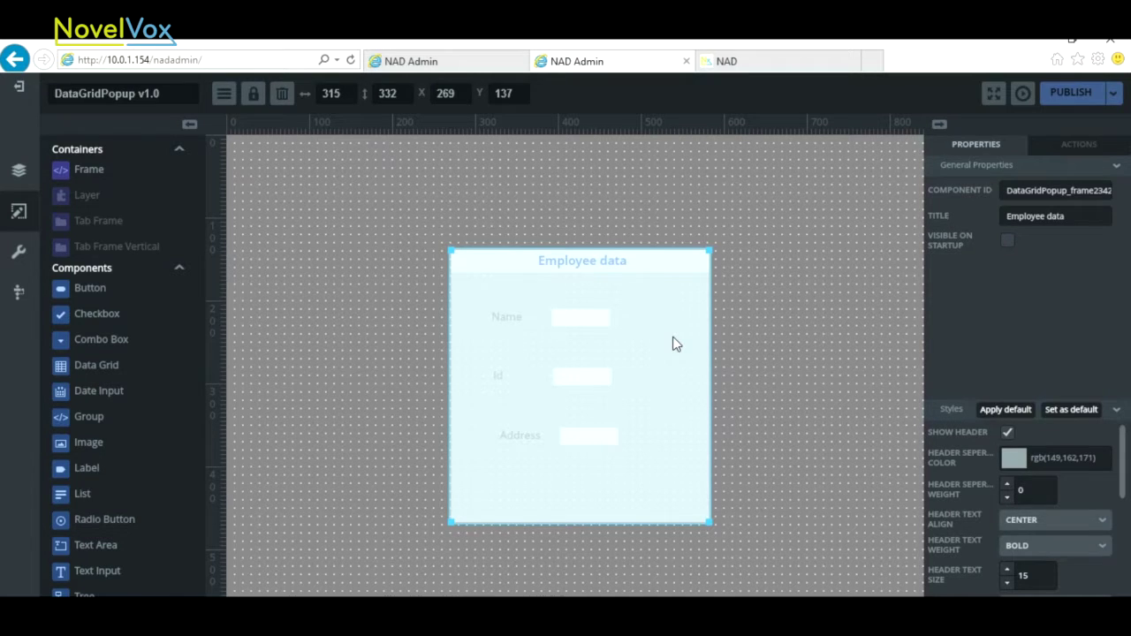
{"action": "left_click", "coordinate": [1077, 147]}
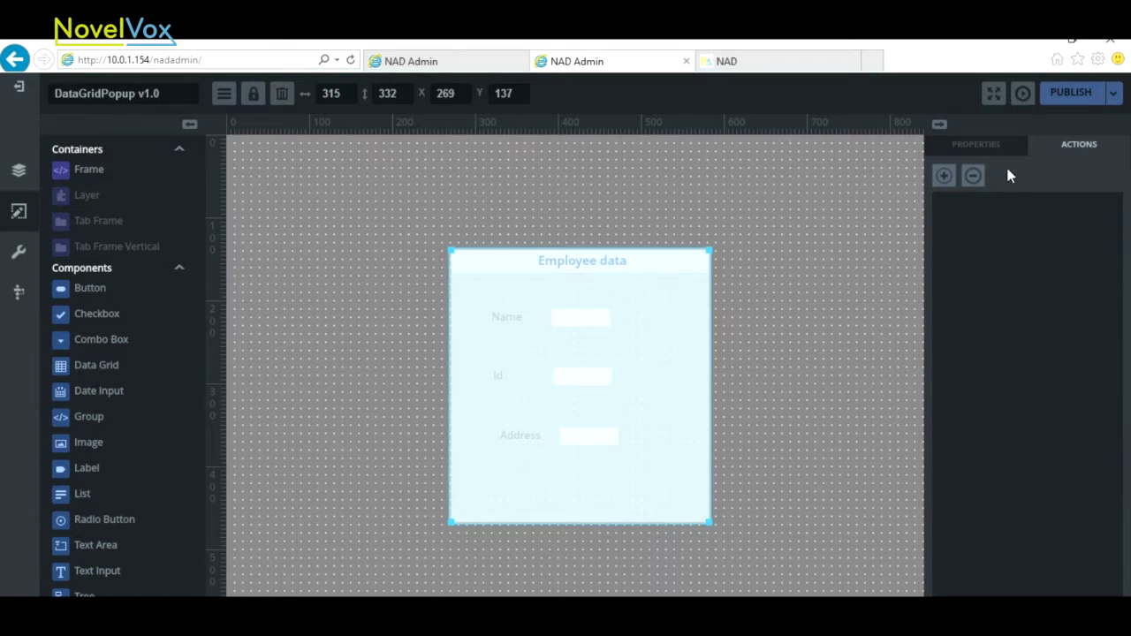
{"action": "left_click", "coordinate": [946, 175]}
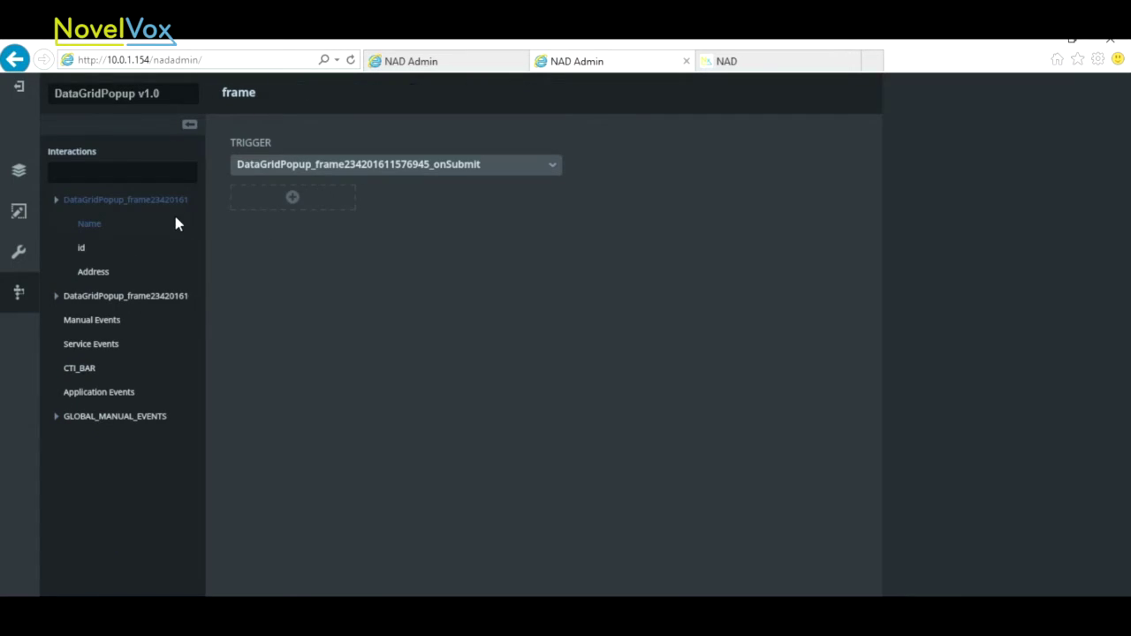
{"action": "left_click", "coordinate": [162, 299]}
{"action": "left_click", "coordinate": [145, 343]}
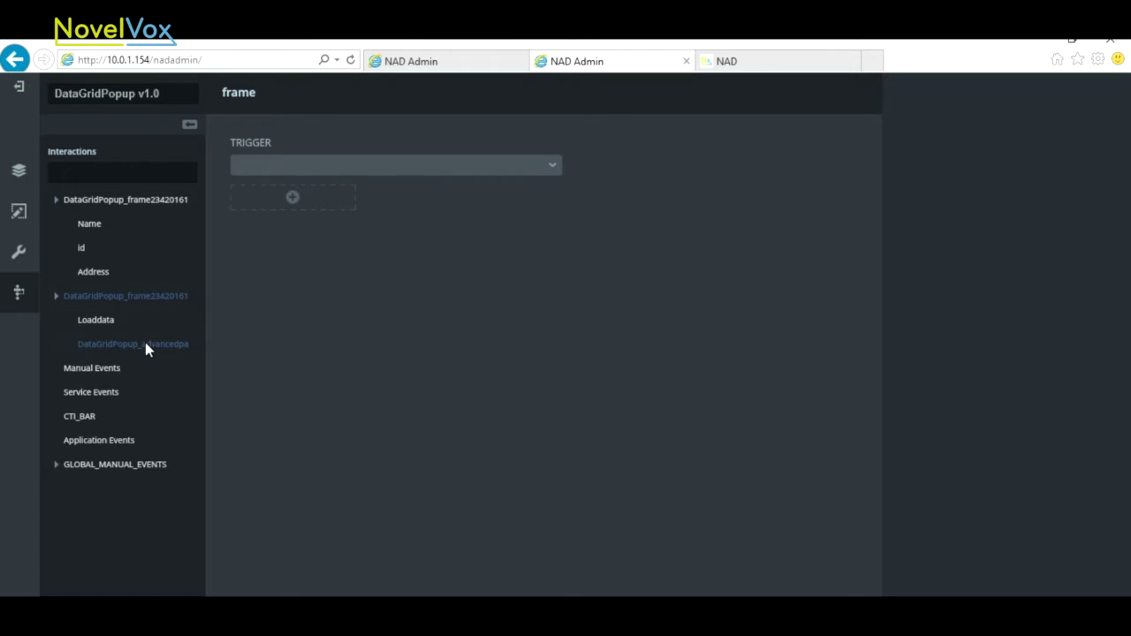
{"action": "left_click", "coordinate": [502, 164]}
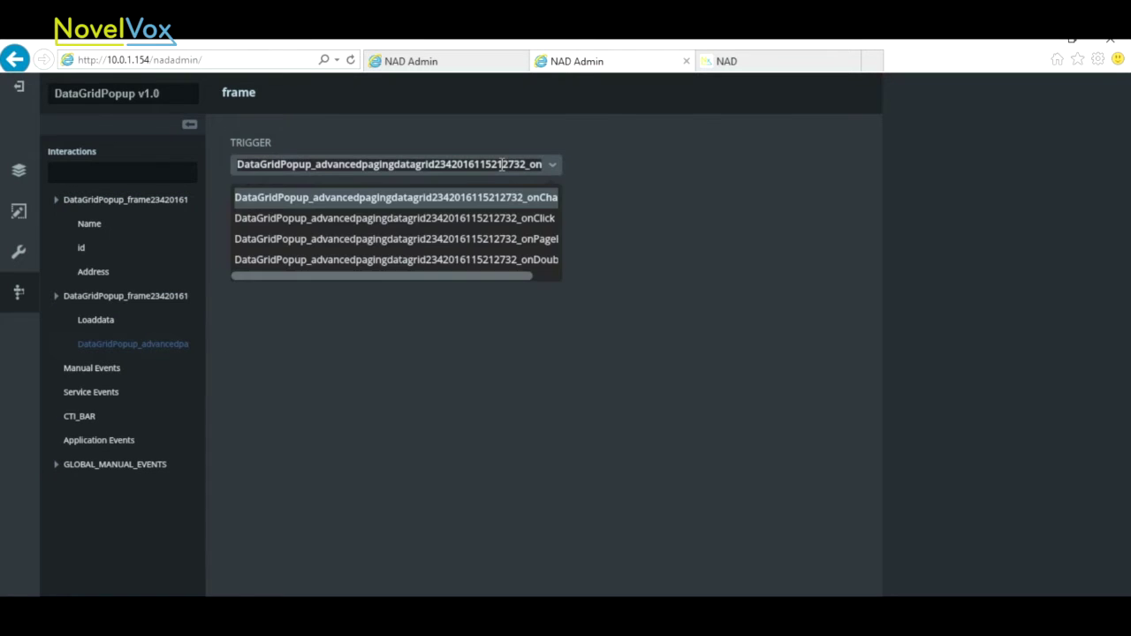
{"action": "left_click", "coordinate": [510, 257]}
Add a Fire Event action that fires the manual event LoadPopUpEvent, and save the interaction.
{"action": "left_click", "coordinate": [294, 199]}
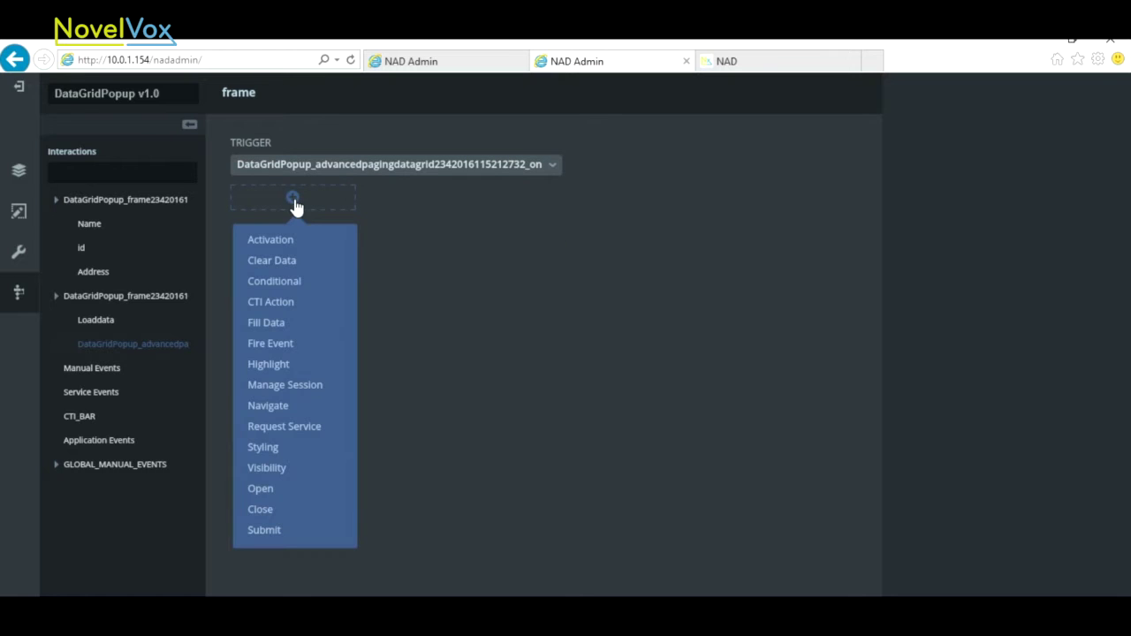
{"action": "left_click", "coordinate": [278, 346]}
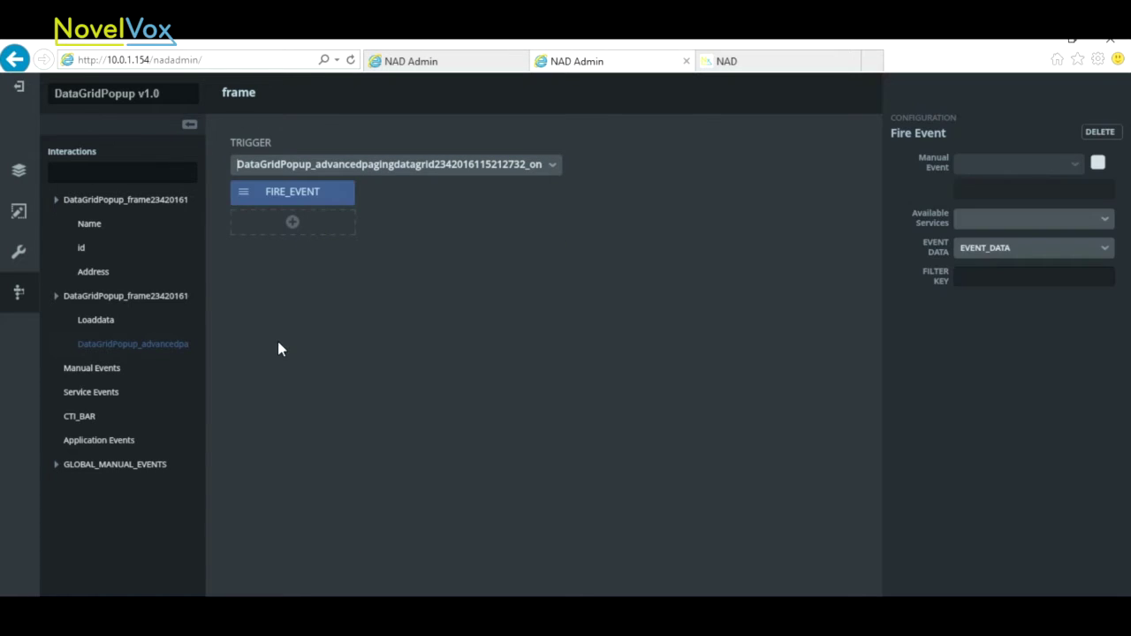
{"action": "left_click", "coordinate": [1098, 164]}
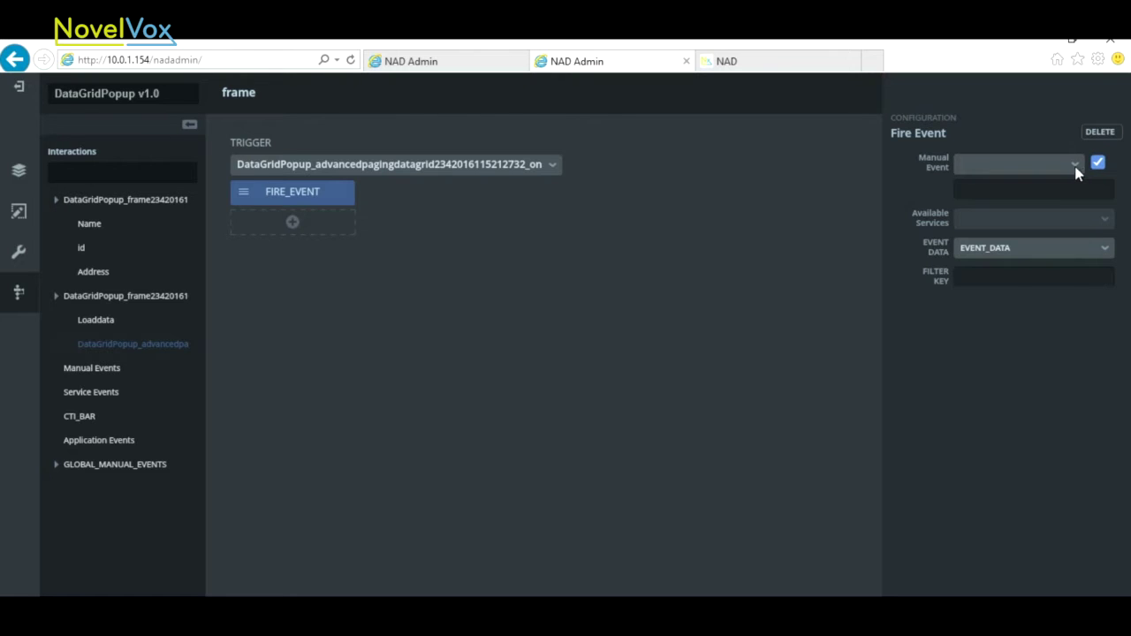
{"action": "left_click", "coordinate": [1076, 168]}
{"action": "left_click", "coordinate": [1023, 216]}
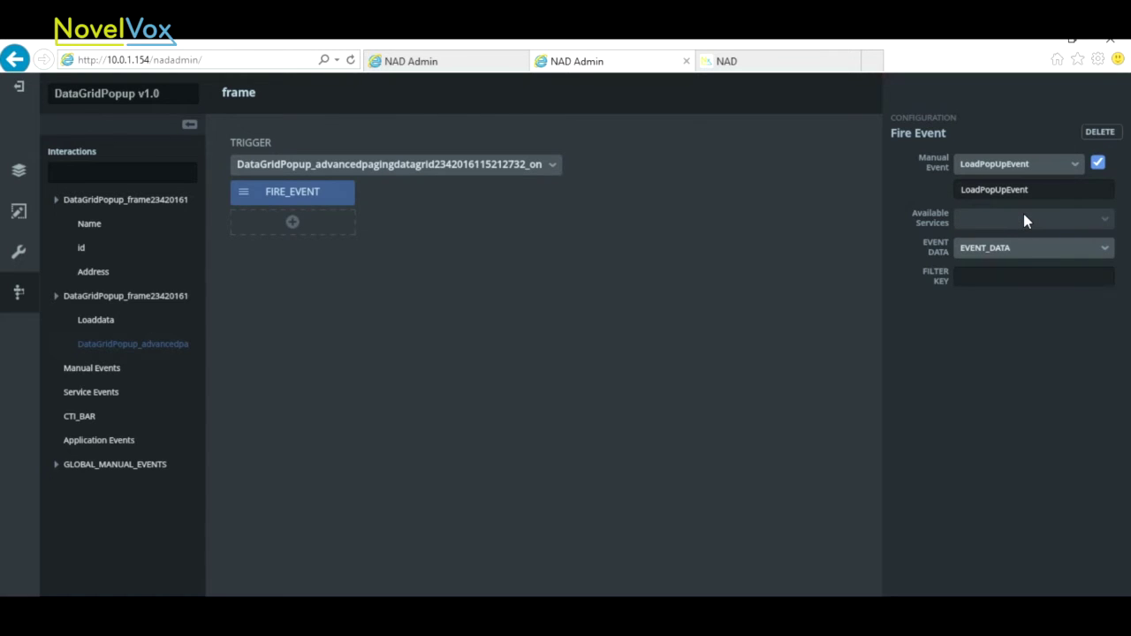
{"action": "left_click", "coordinate": [1056, 585]}
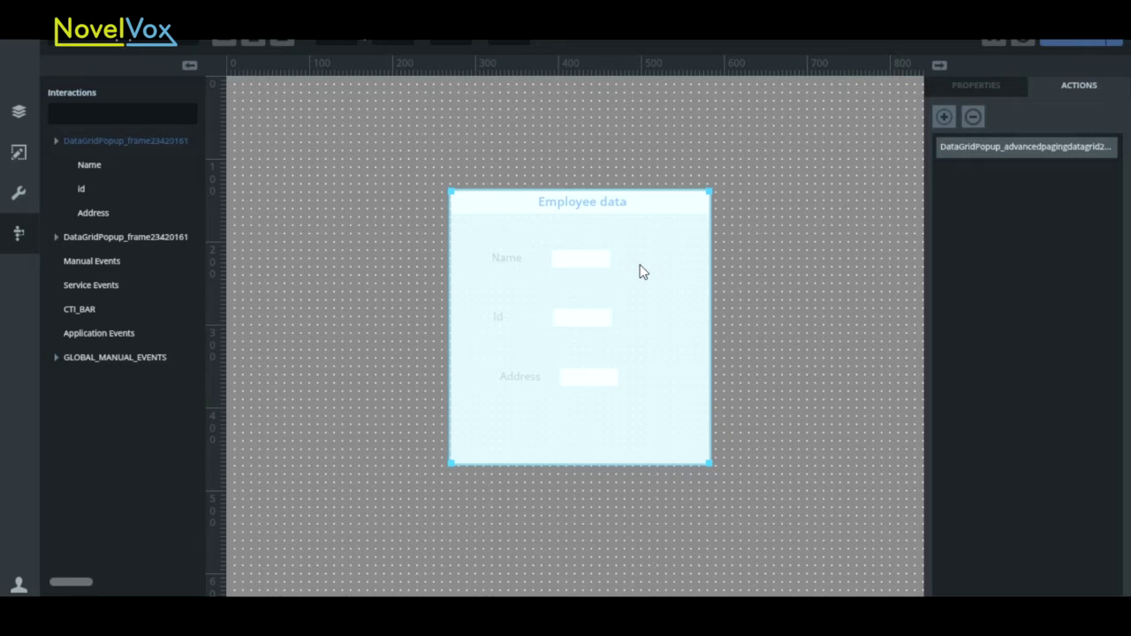
Create a frame interaction with an Open action triggered by the manual event LoadPopUpEvent, and save it.
{"action": "left_click", "coordinate": [943, 116]}
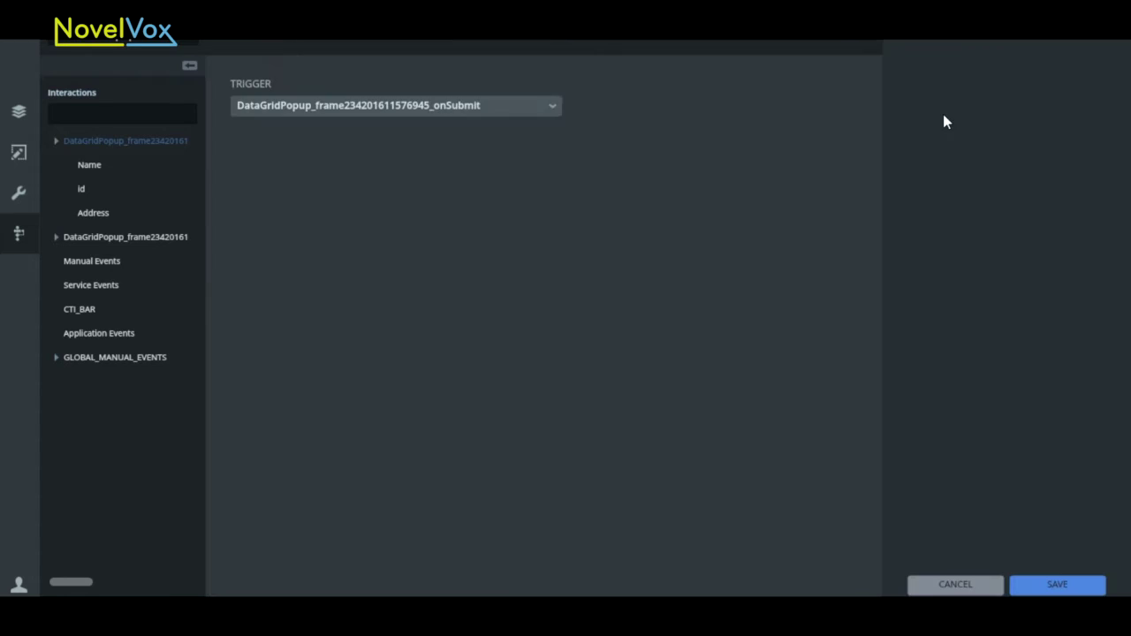
{"action": "left_click", "coordinate": [92, 264]}
{"action": "left_click", "coordinate": [447, 106]}
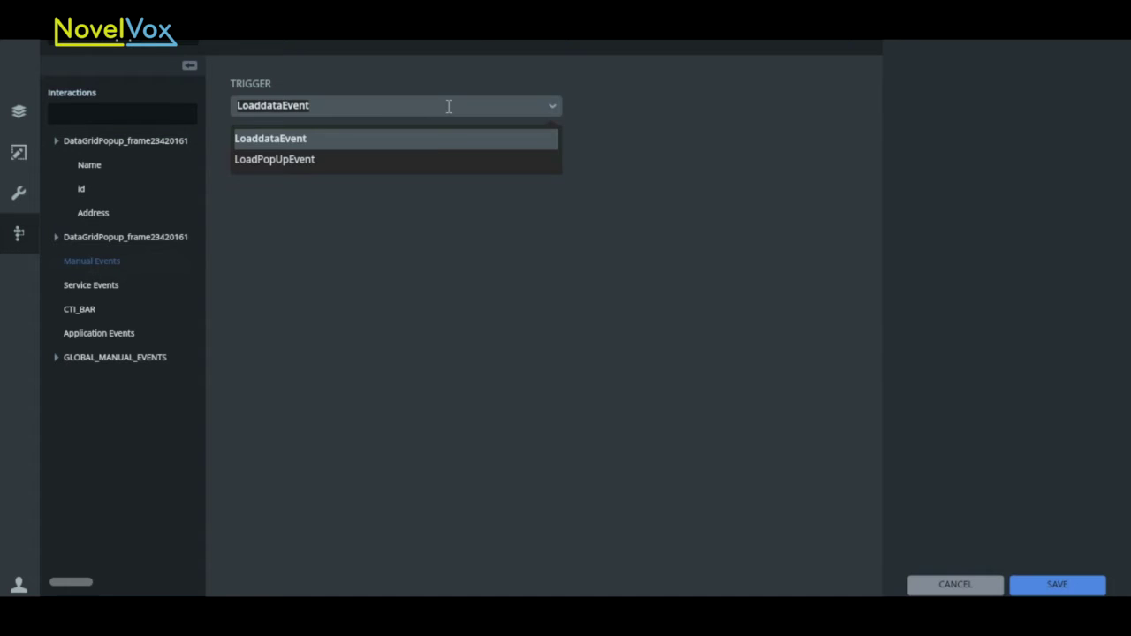
{"action": "left_click", "coordinate": [431, 163]}
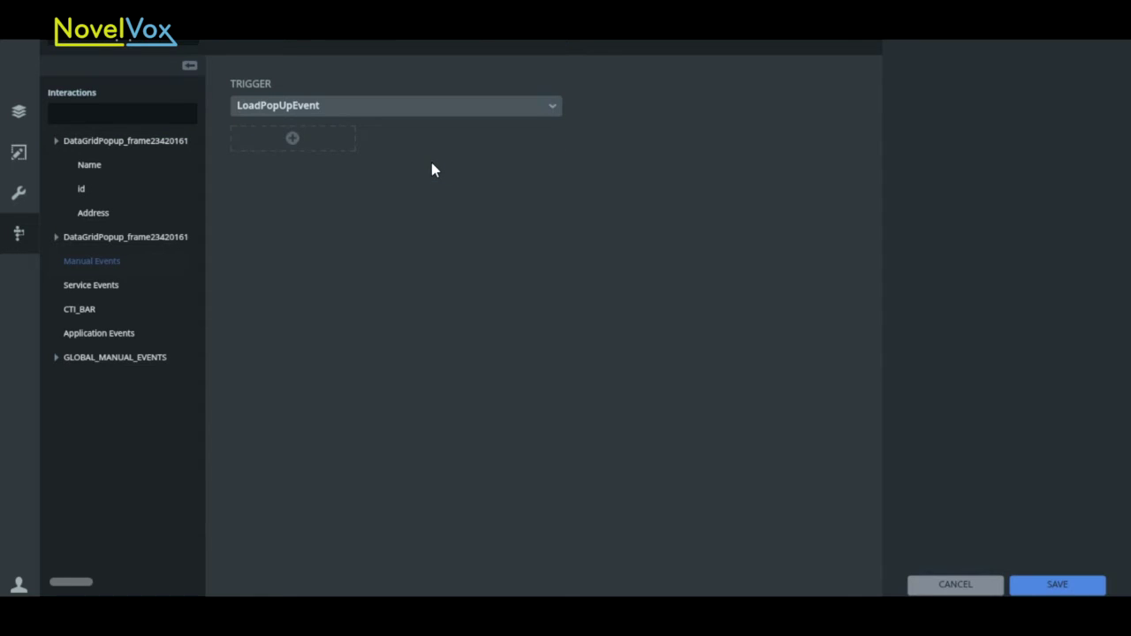
{"action": "left_click", "coordinate": [295, 143]}
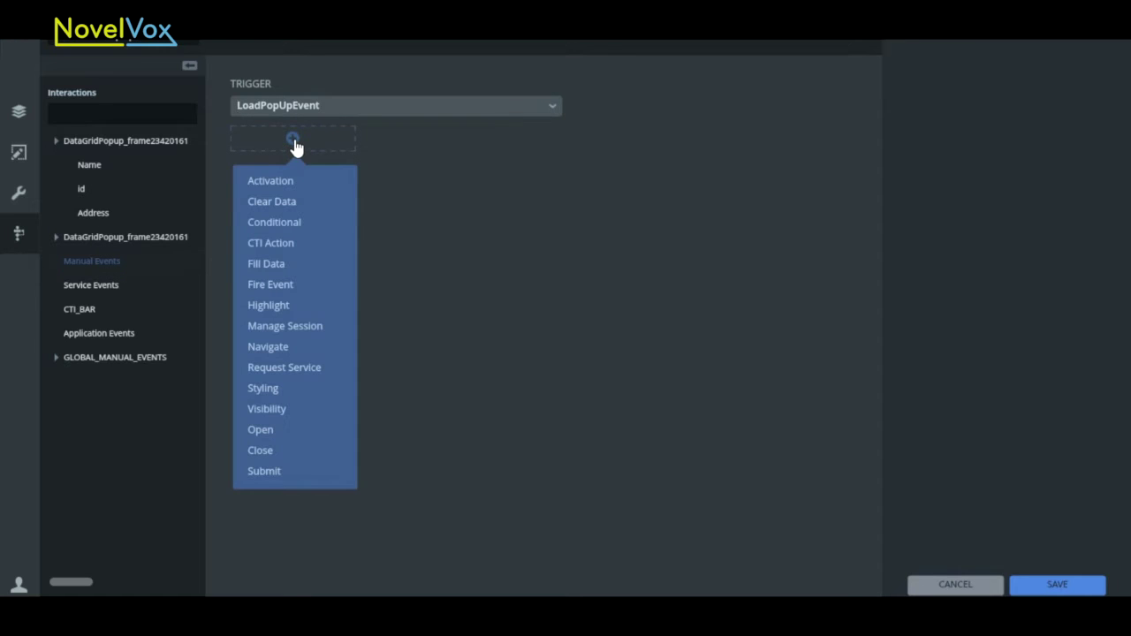
{"action": "left_click", "coordinate": [252, 430]}
{"action": "left_click", "coordinate": [1058, 584]}
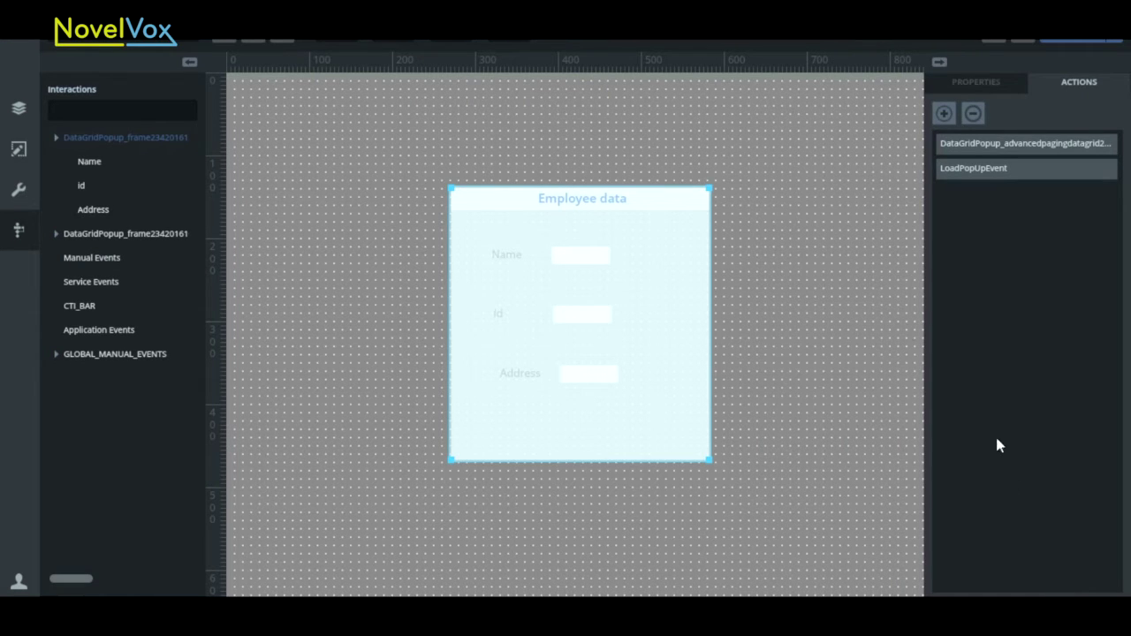
Create an interaction on the Name text input triggered by the manual event LoadPopUpEvent.
{"action": "left_click", "coordinate": [581, 255]}
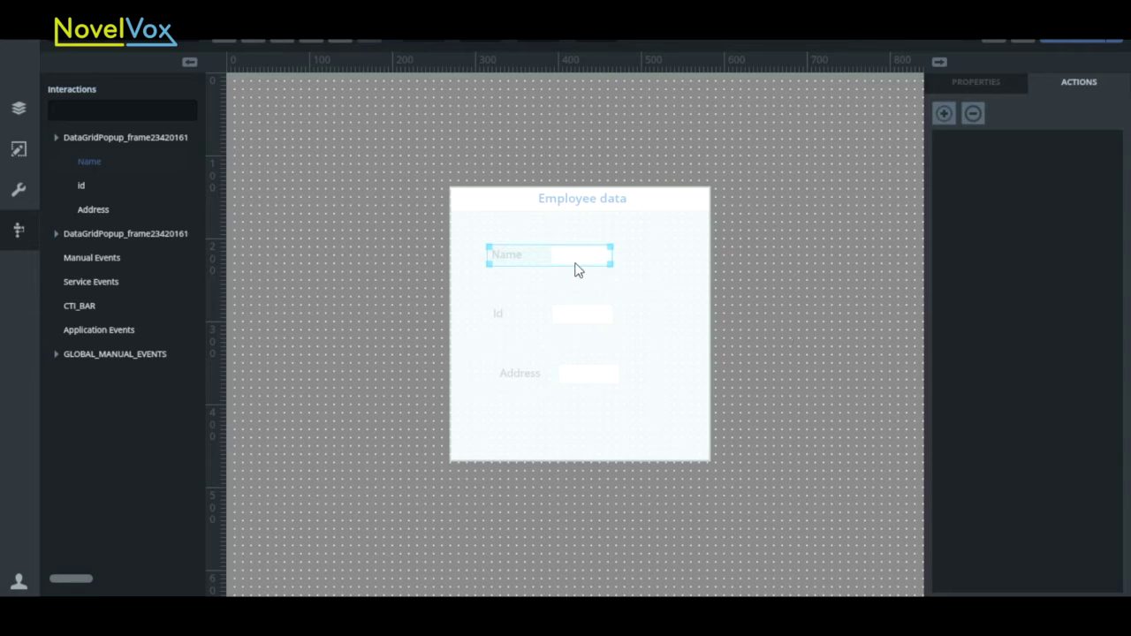
{"action": "left_click", "coordinate": [583, 324]}
{"action": "left_click", "coordinate": [593, 391]}
{"action": "left_click", "coordinate": [569, 263]}
{"action": "left_click", "coordinate": [942, 115]}
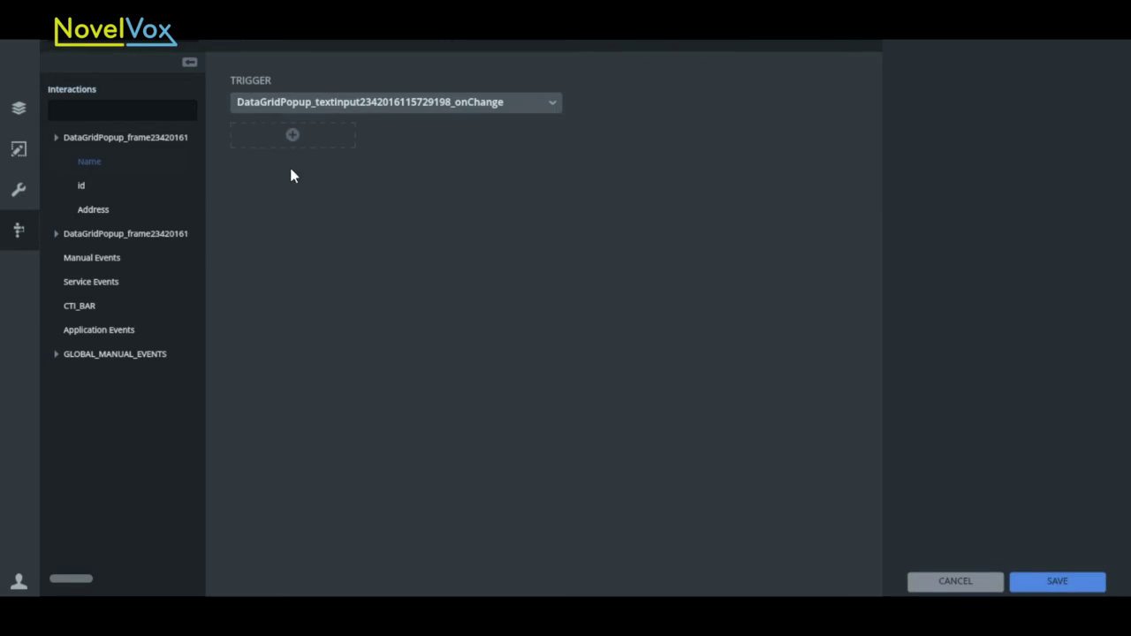
{"action": "left_click", "coordinate": [104, 258]}
{"action": "left_click", "coordinate": [355, 102]}
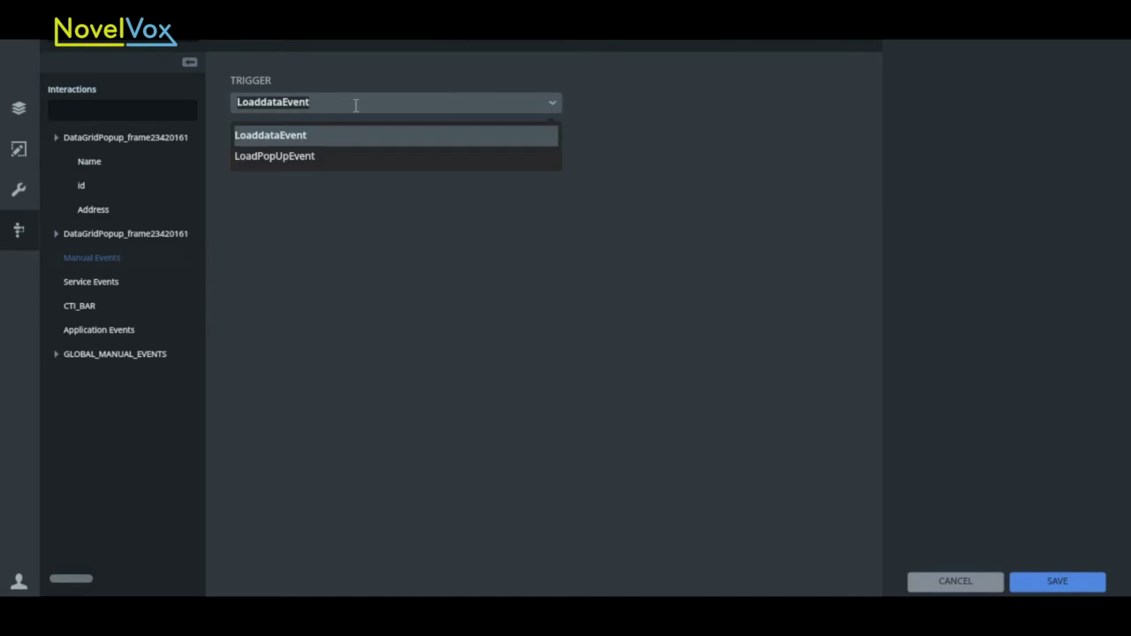
{"action": "left_click", "coordinate": [300, 156]}
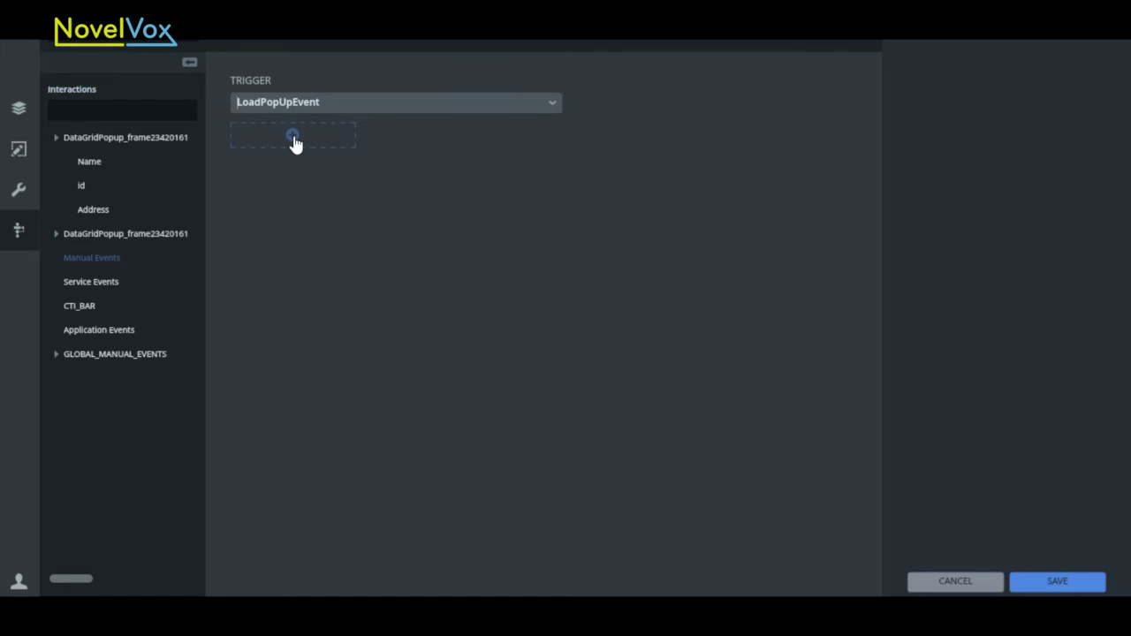
Add a Fill Data action with EVENT_DATA and the filter key "name" to the Name interaction, and save it.
{"action": "left_click", "coordinate": [294, 141]}
{"action": "left_click", "coordinate": [274, 301]}
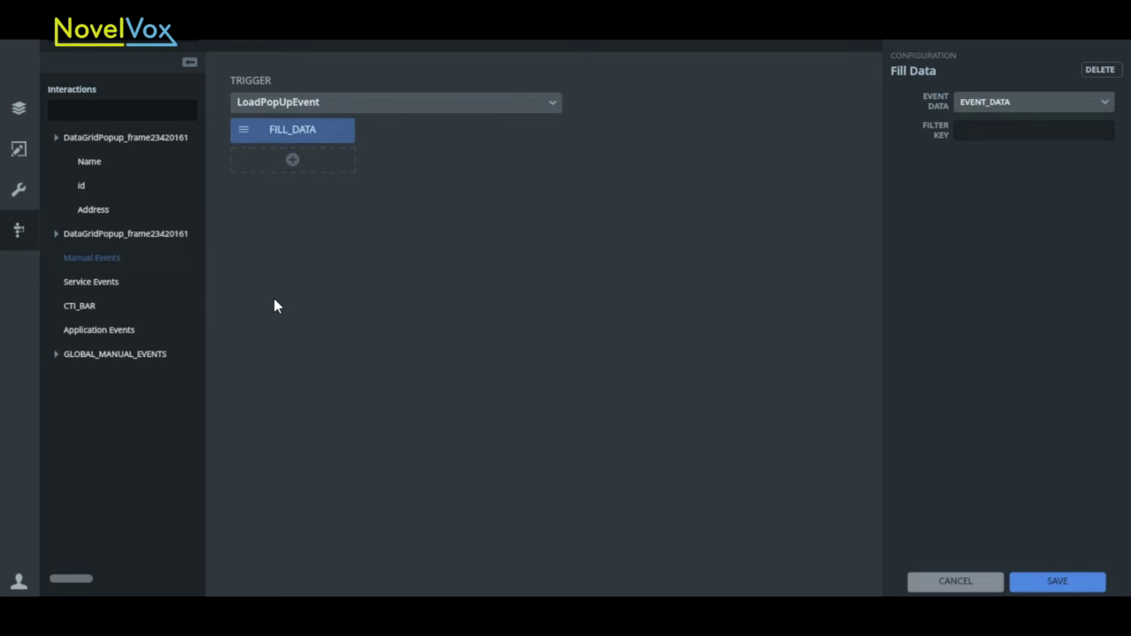
{"action": "left_click", "coordinate": [979, 134]}
{"action": "type", "text": "name"}
{"action": "left_click", "coordinate": [1040, 588]}
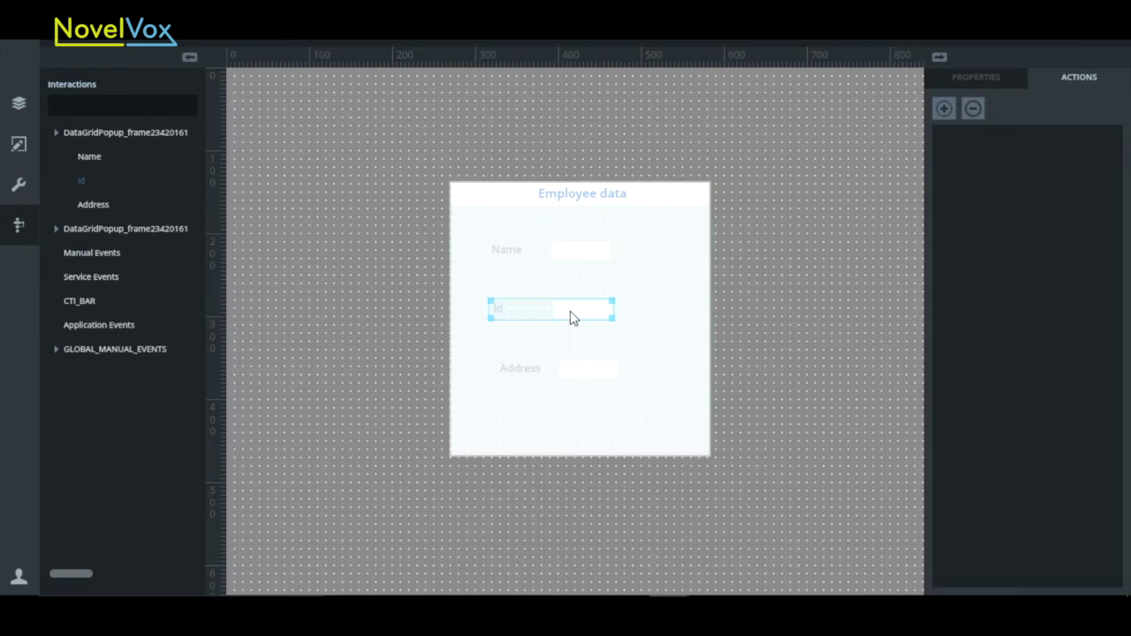
Create an interaction on the Id text input triggered by the manual event LoadPopUpEvent.
{"action": "left_click", "coordinate": [945, 108]}
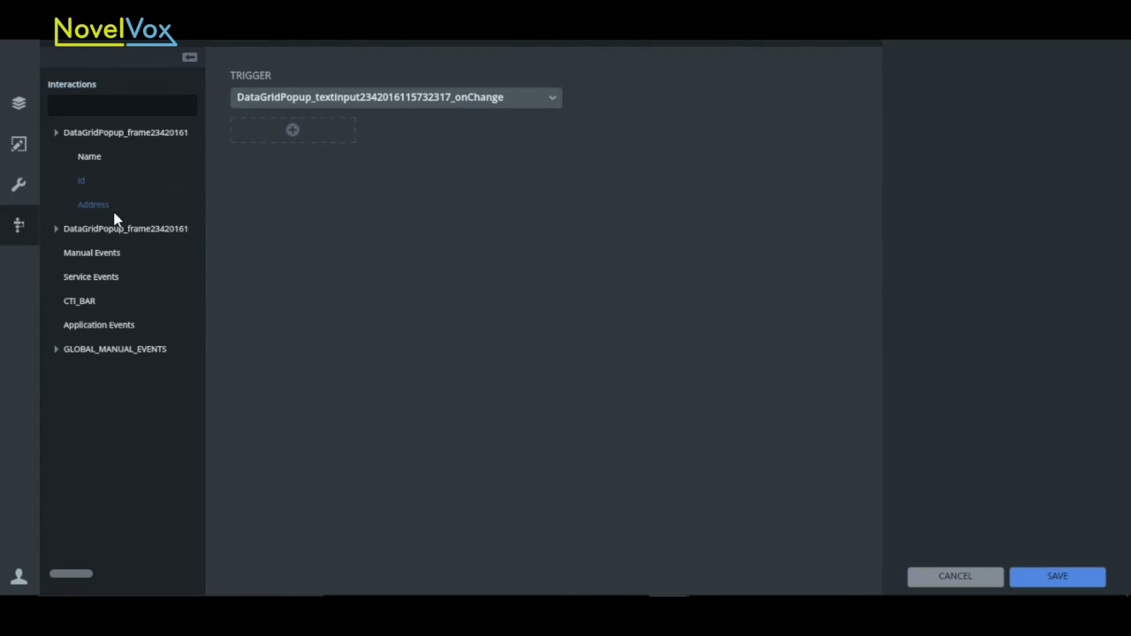
{"action": "left_click", "coordinate": [103, 251]}
{"action": "left_click", "coordinate": [335, 89]}
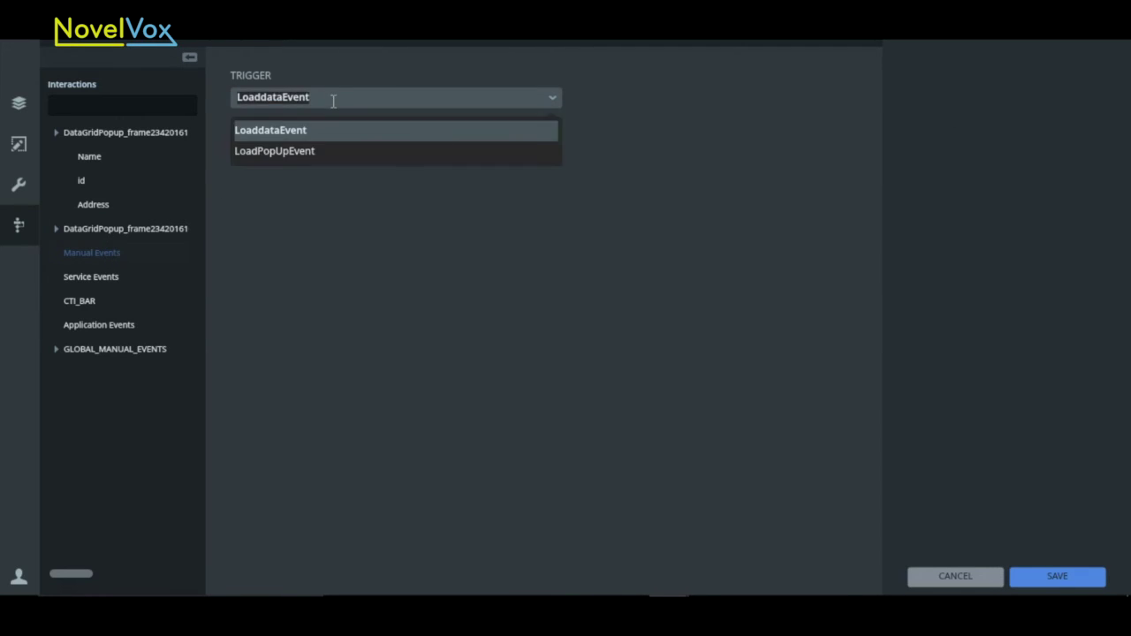
{"action": "left_click", "coordinate": [322, 150]}
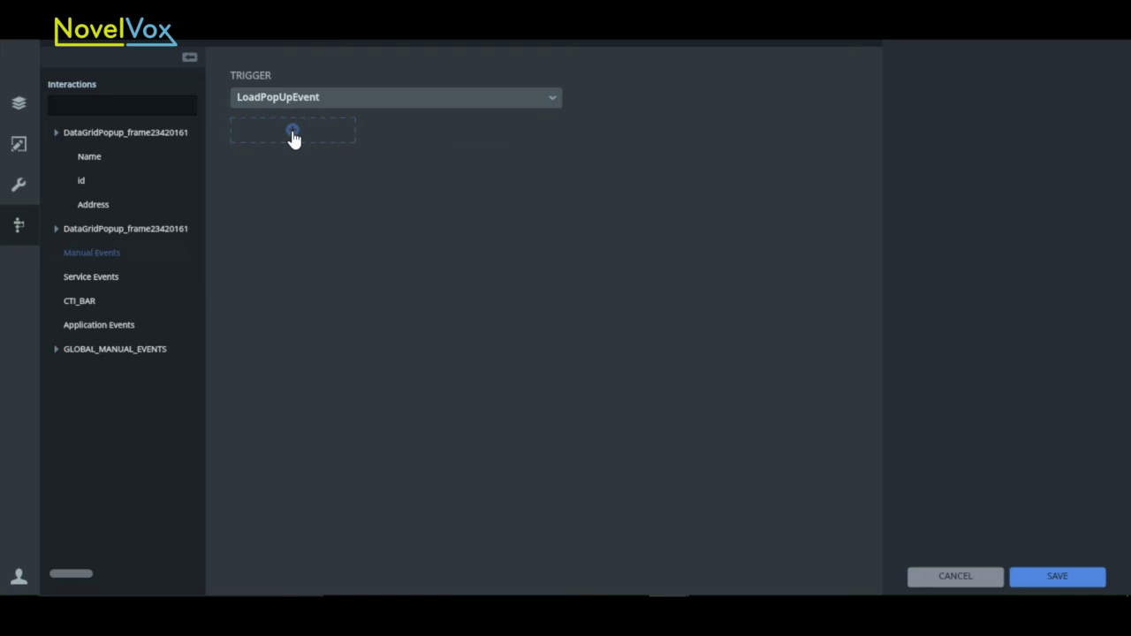
Add a Fill Data action with EVENT_DATA and the filter key "id" to the Id interaction, and save it.
{"action": "left_click", "coordinate": [293, 132]}
{"action": "left_click", "coordinate": [268, 299]}
{"action": "left_click", "coordinate": [982, 126]}
{"action": "type", "text": "id"}
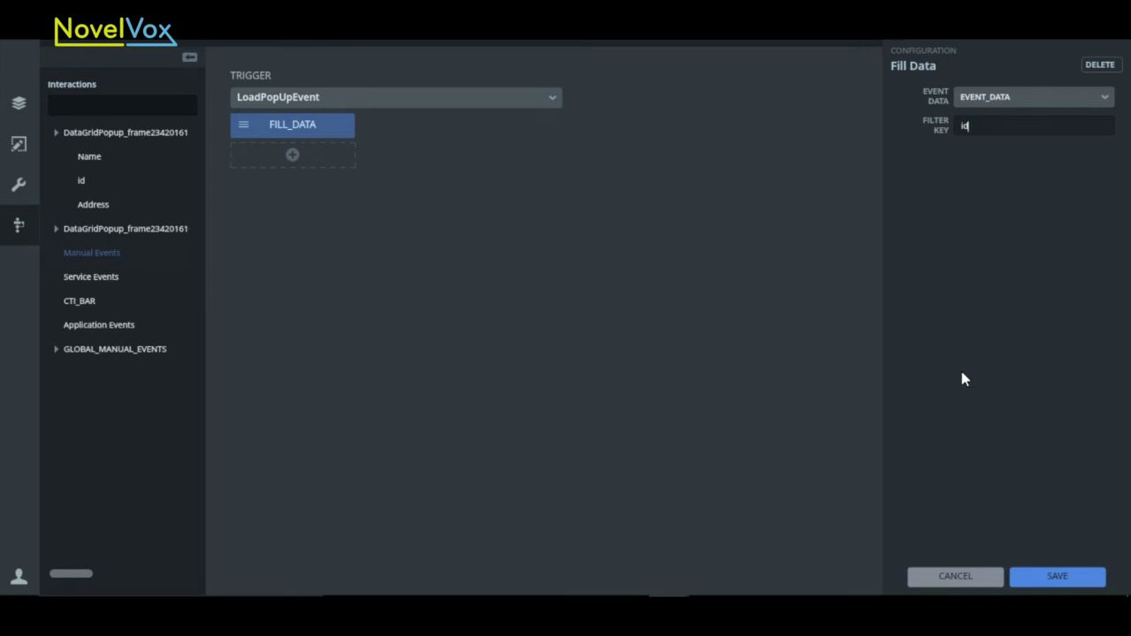
{"action": "left_click", "coordinate": [1058, 581]}
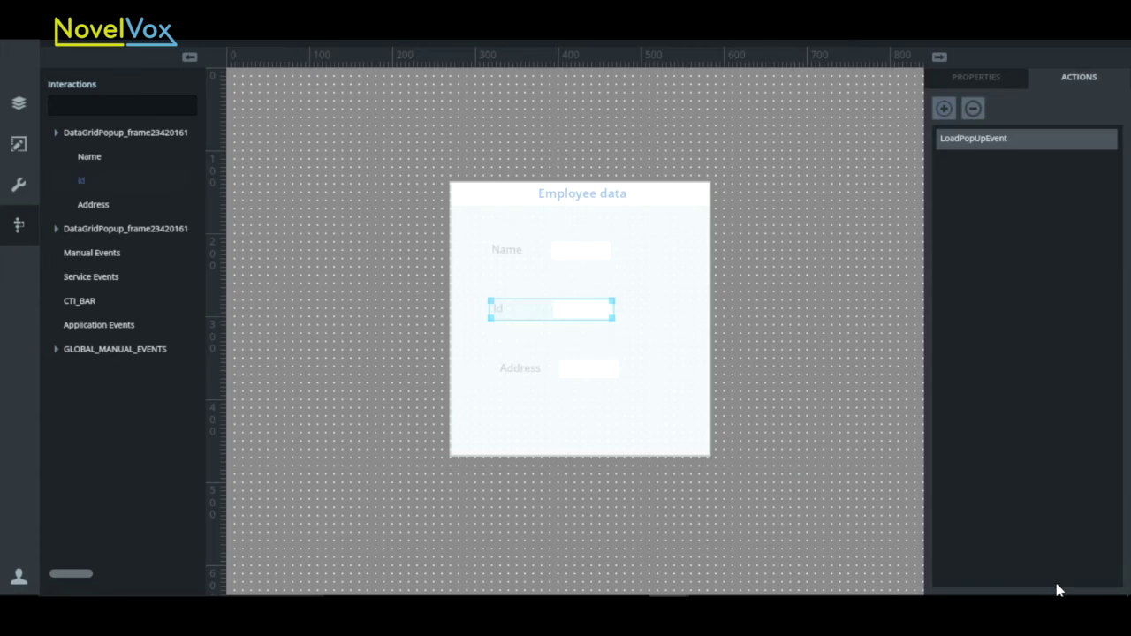
Check the filter key of the Fill Data action in the Address input's LoadPopUpEvent interaction, and save the interaction.
{"action": "left_click", "coordinate": [520, 371]}
{"action": "double_click", "coordinate": [970, 139]}
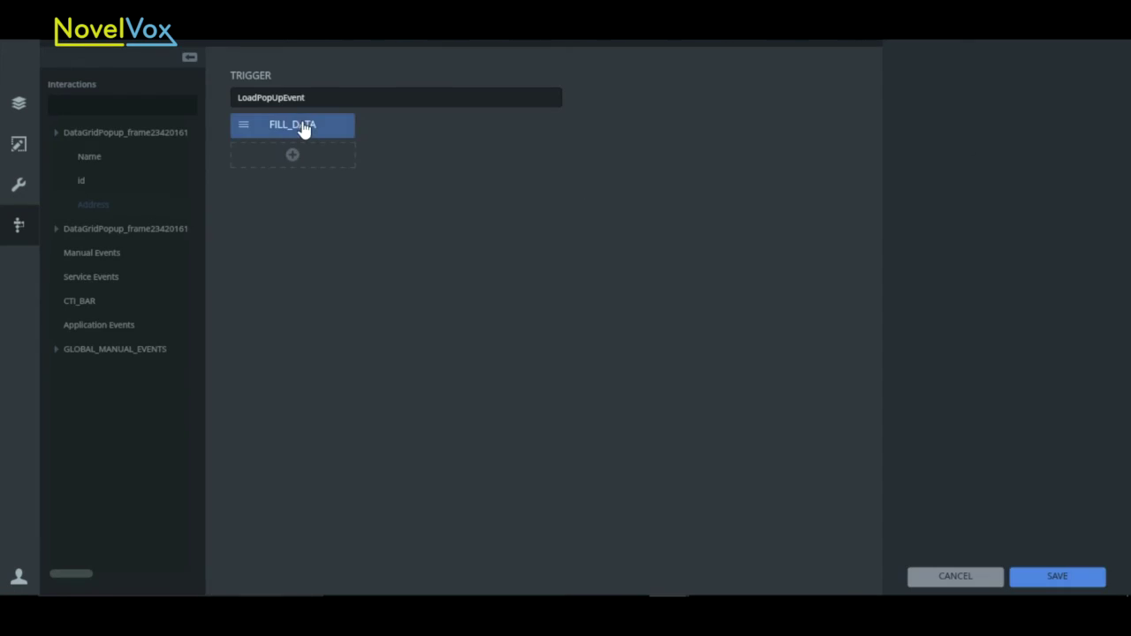
{"action": "left_click", "coordinate": [303, 128]}
{"action": "left_click_drag", "start_coordinate": [1028, 124], "coordinate": [915, 131]}
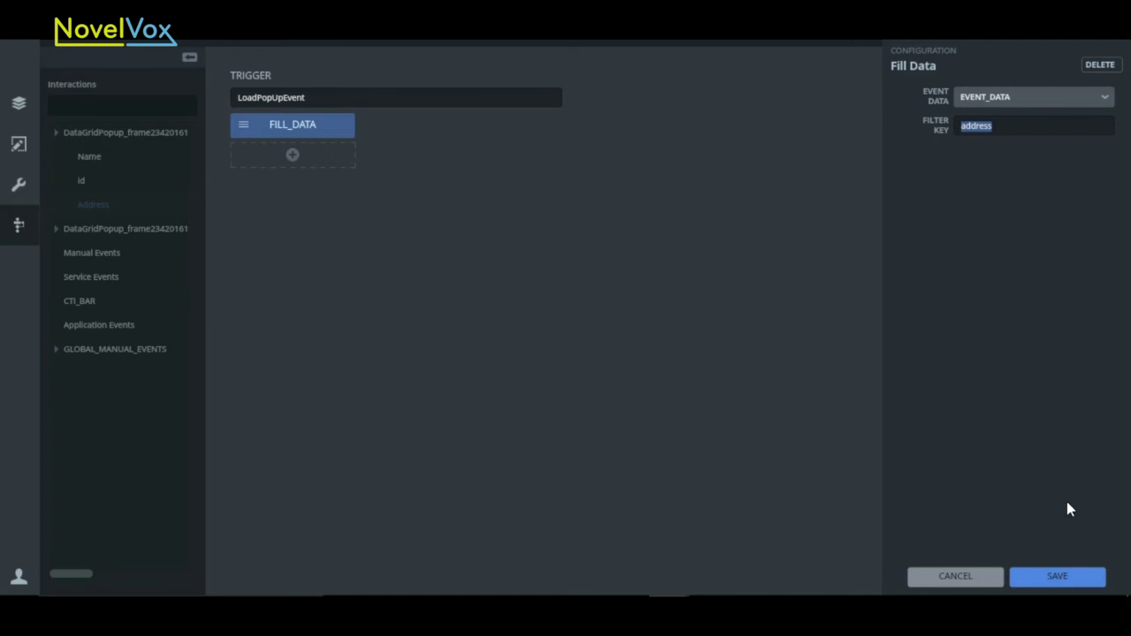
{"action": "left_click", "coordinate": [1061, 582]}
Publish the DataGridPopup project and load the grid data on its reloaded page in the NAD browser tab.
{"action": "scroll", "coordinate": [1096, 84], "scroll_direction": "up", "scroll_amount": 1}
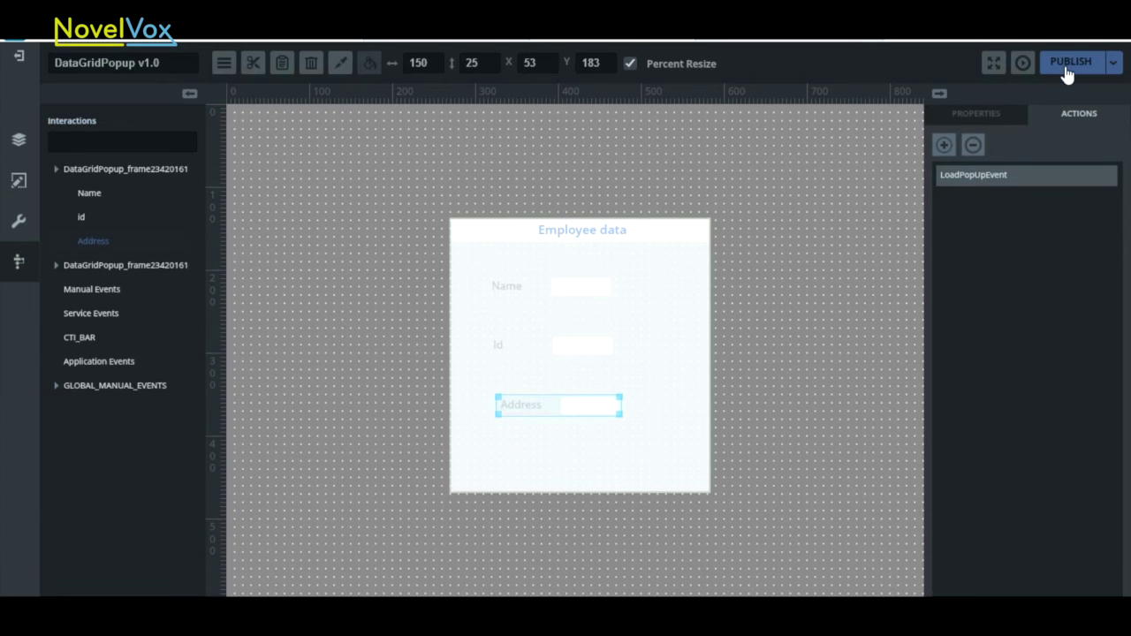
{"action": "left_click", "coordinate": [1065, 68]}
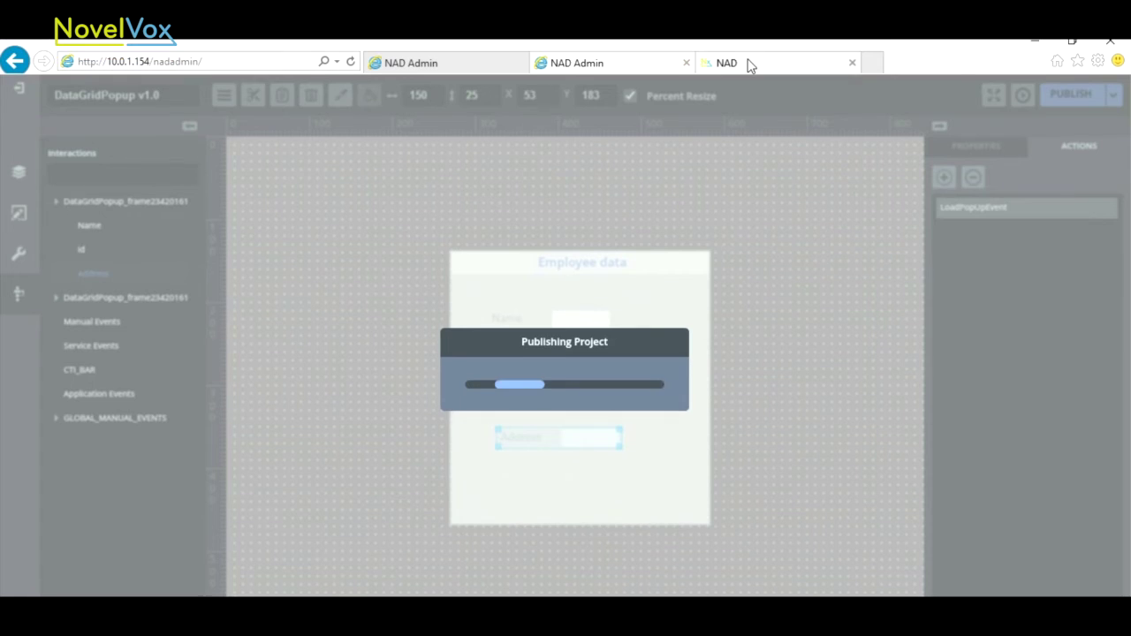
{"action": "left_click", "coordinate": [748, 64]}
{"action": "left_click", "coordinate": [350, 61]}
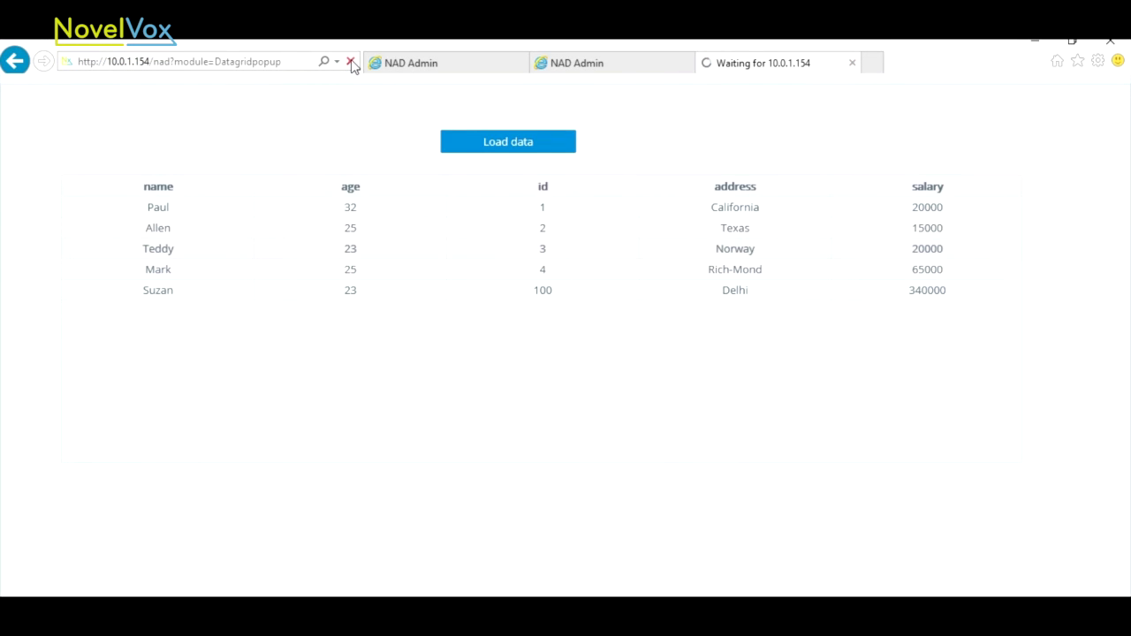
{"action": "left_click", "coordinate": [478, 143]}
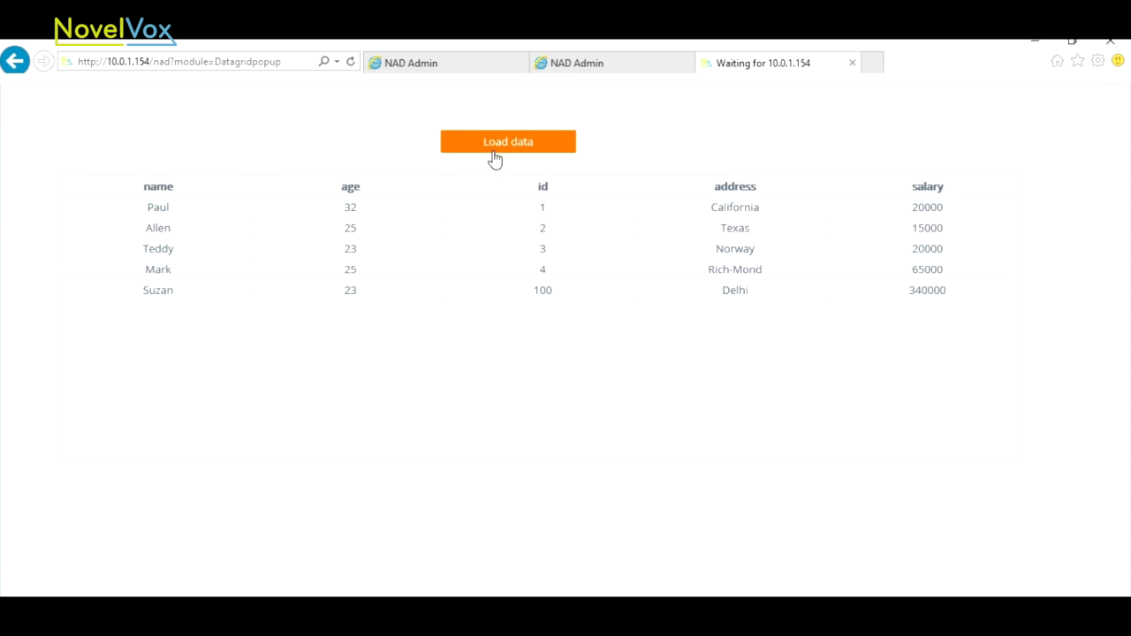
Open the Employee data popup from the grid row with id 100, check its Name, Id and Address fields, and close it.
{"action": "left_click", "coordinate": [457, 293]}
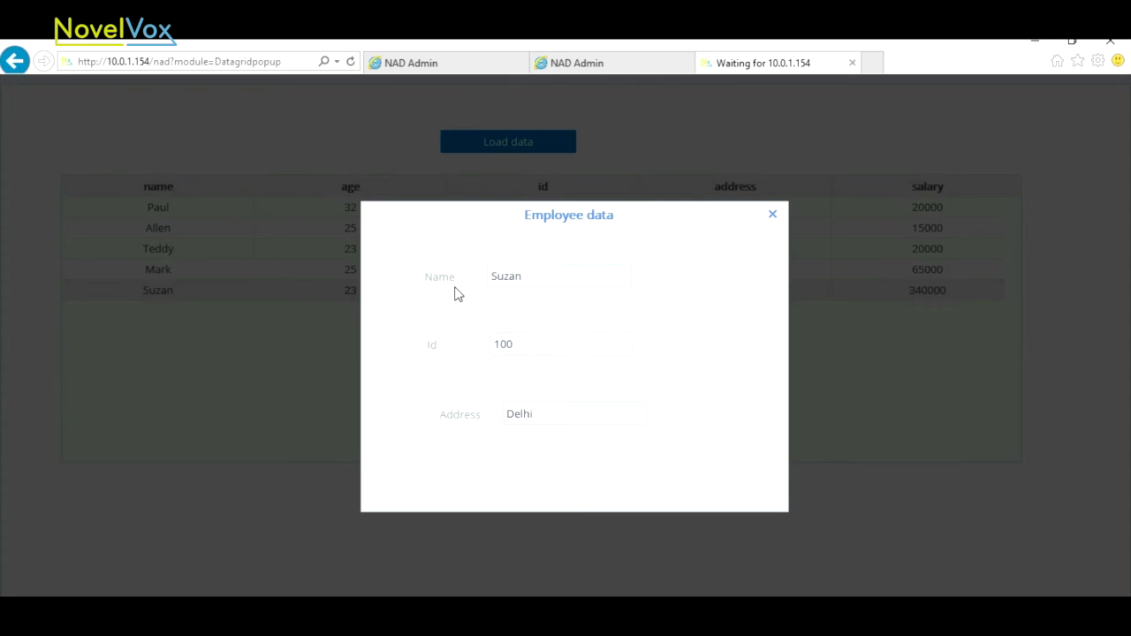
{"action": "left_click", "coordinate": [541, 280]}
{"action": "left_click", "coordinate": [544, 350]}
{"action": "left_click", "coordinate": [553, 412]}
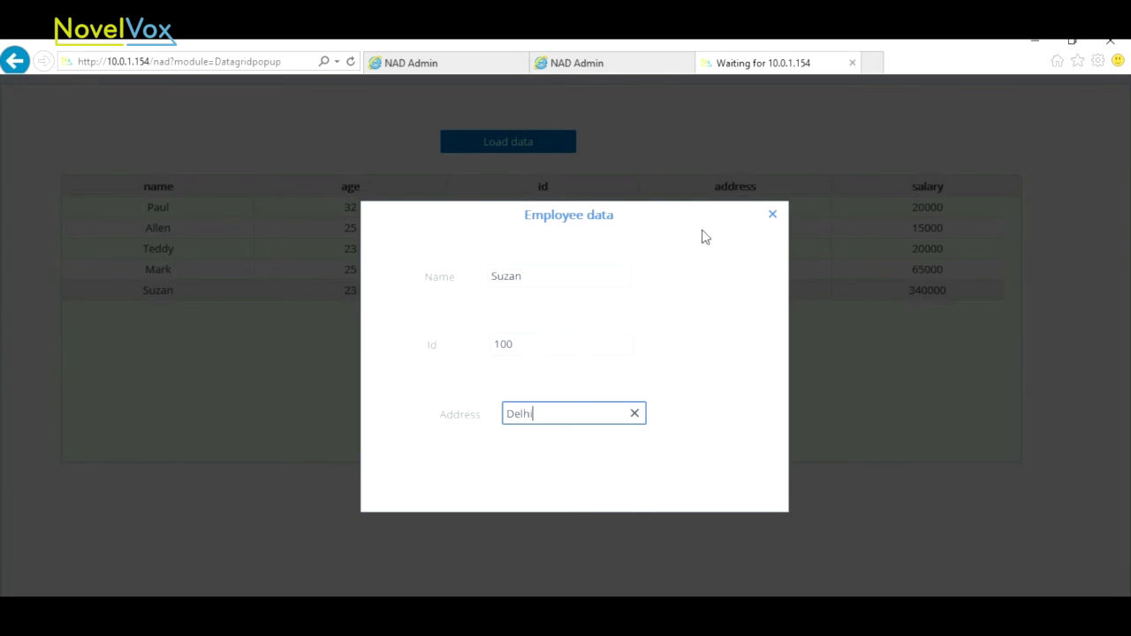
{"action": "left_click", "coordinate": [773, 215]}
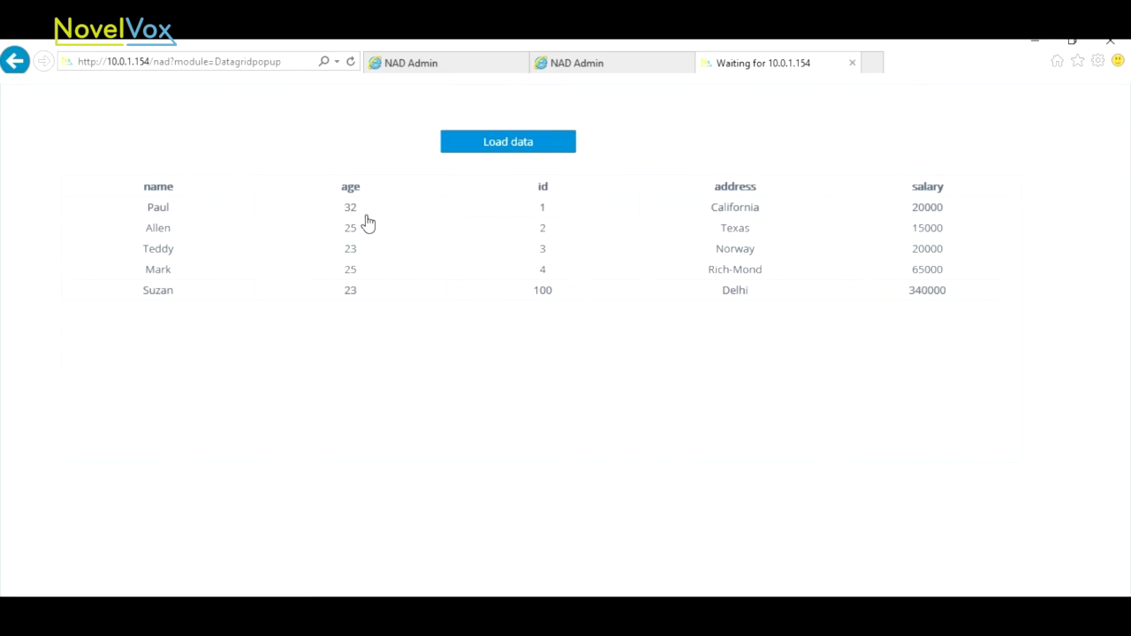
Open the Employee data popup from the grid row with id 1, check its Name, Id and Address fields, and close it.
{"action": "left_click", "coordinate": [367, 212]}
{"action": "left_click", "coordinate": [560, 278]}
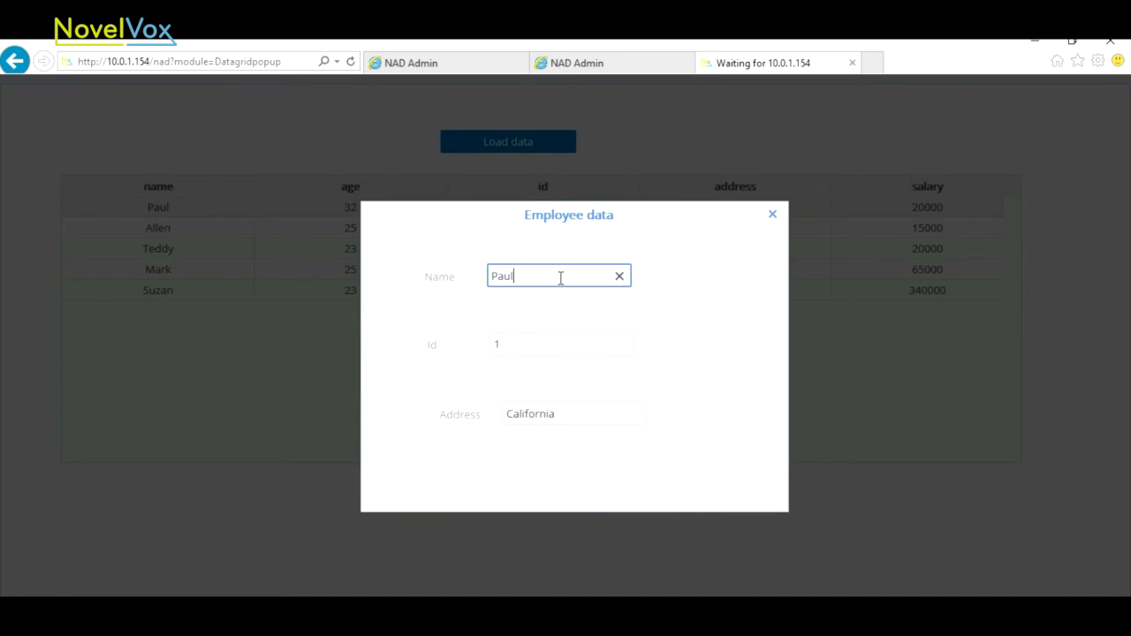
{"action": "left_click", "coordinate": [558, 347]}
{"action": "left_click", "coordinate": [572, 411]}
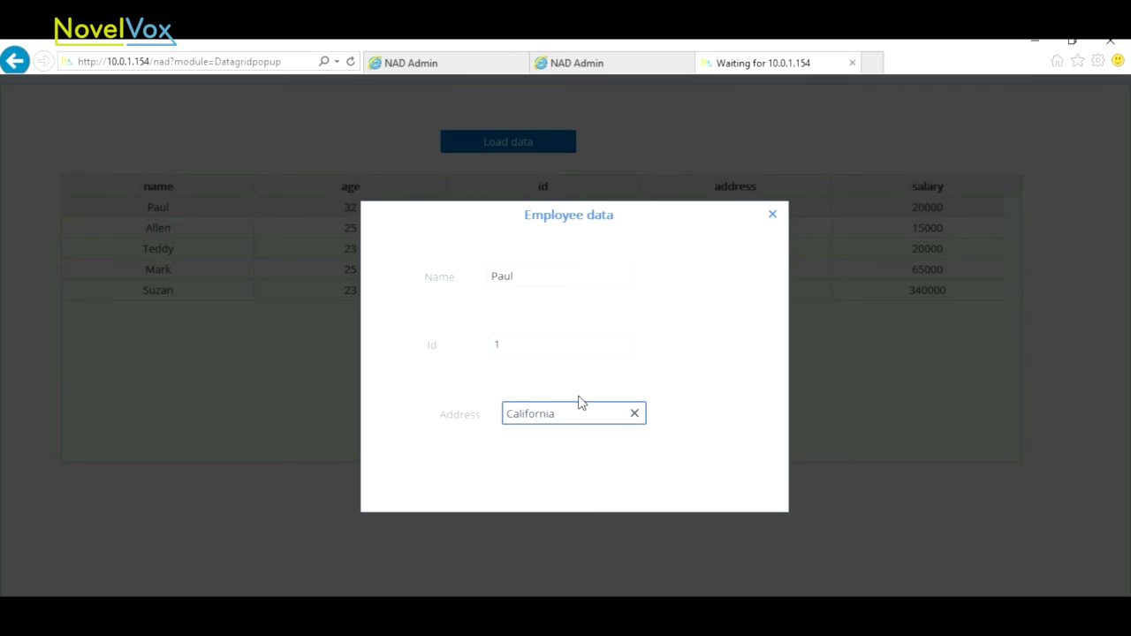
{"action": "left_click", "coordinate": [774, 221]}
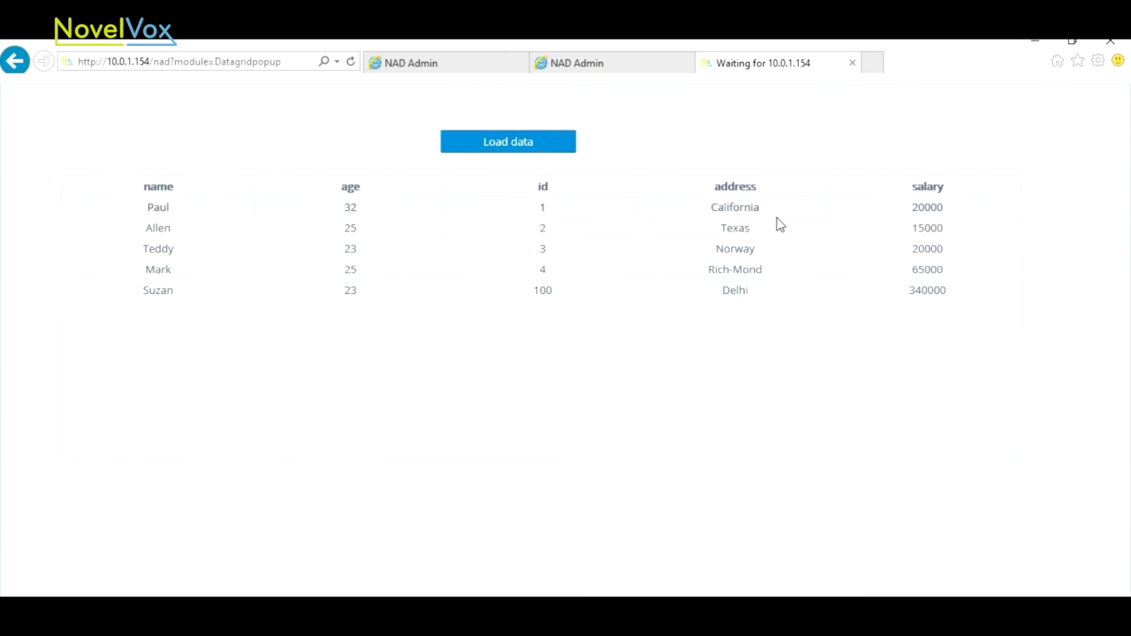